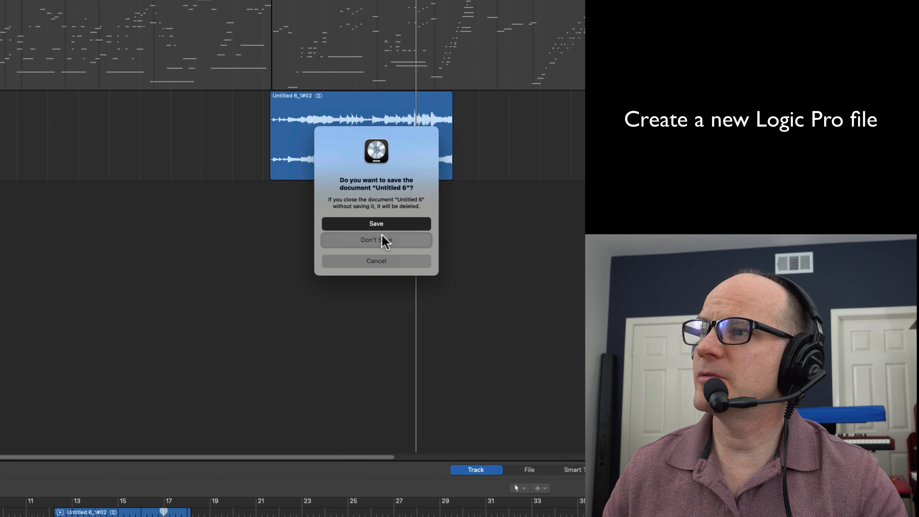
Step: Discard the unsaved "Untitled 6" project and choose External MIDI as the new project's track type, with its details expanded
{"action": "left_click", "coordinate": [384, 241]}
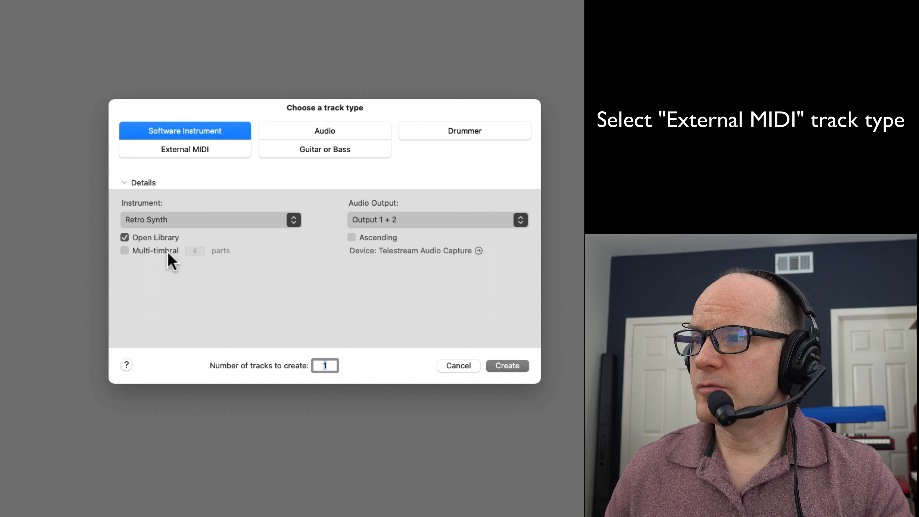
{"action": "left_click", "coordinate": [197, 153]}
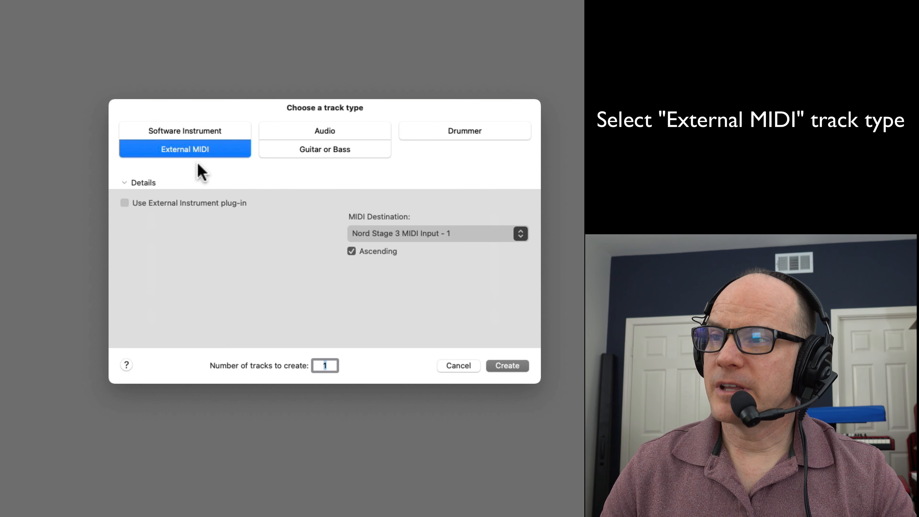
{"action": "left_click", "coordinate": [125, 183]}
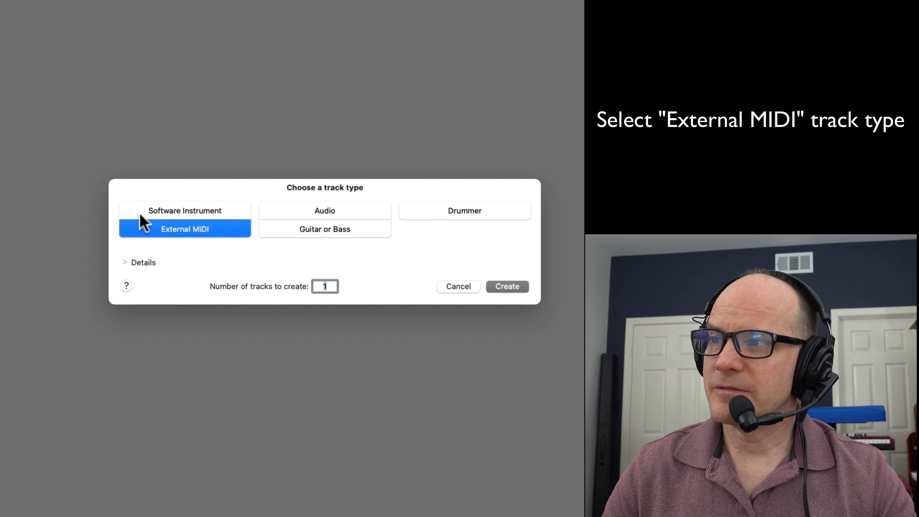
{"action": "left_click", "coordinate": [125, 262]}
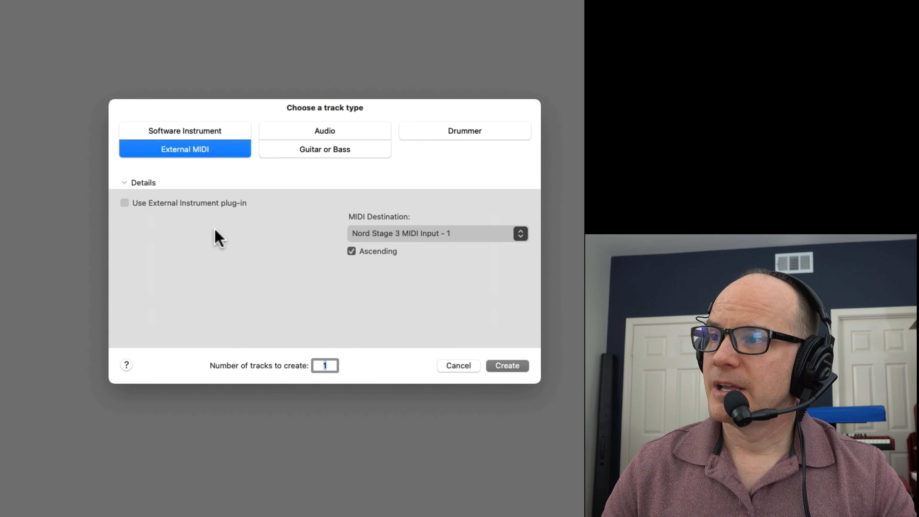
{"action": "left_click", "coordinate": [129, 203]}
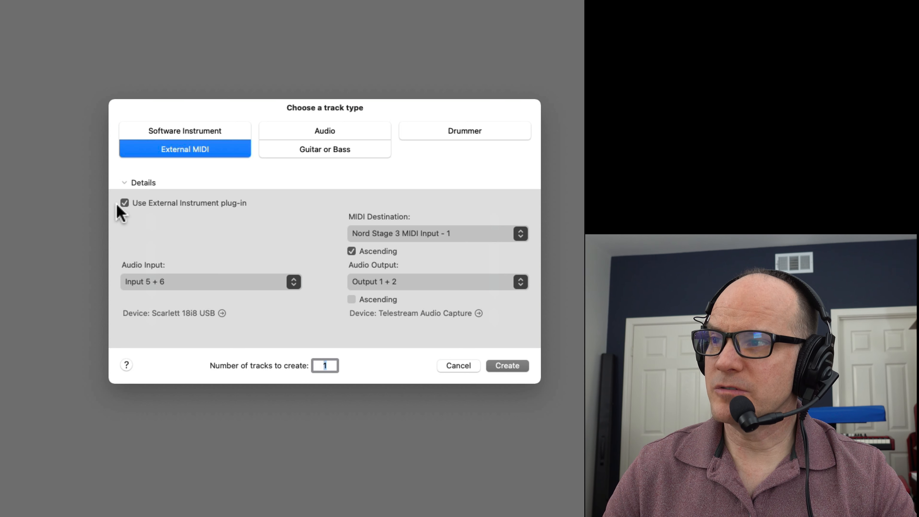
{"action": "left_click", "coordinate": [125, 204]}
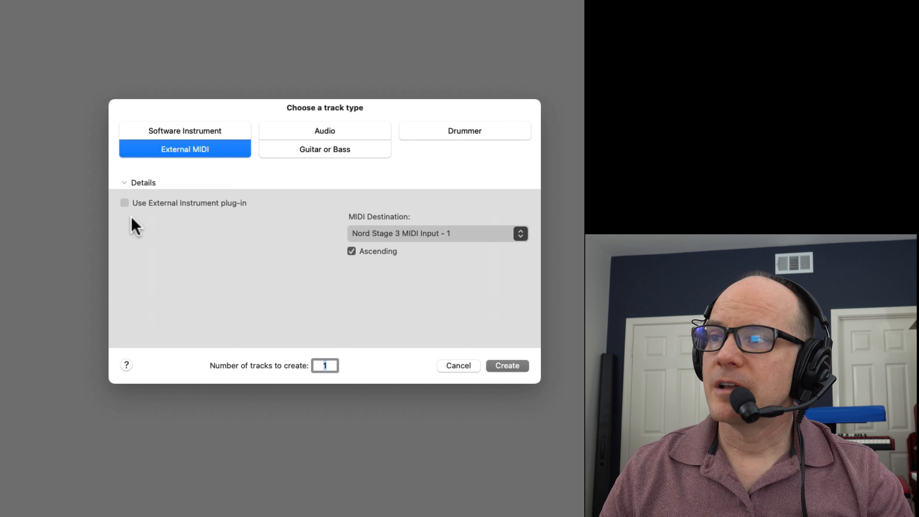
{"action": "left_click", "coordinate": [168, 203]}
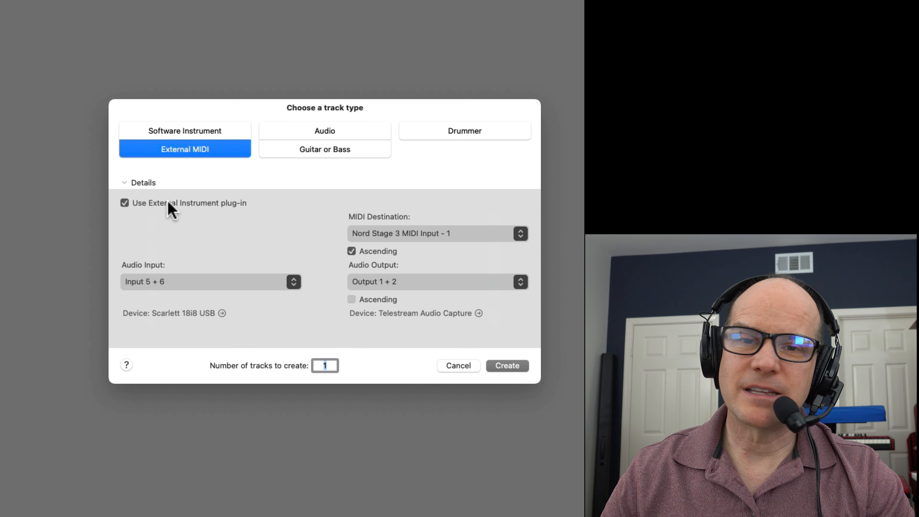
{"action": "left_click", "coordinate": [168, 202]}
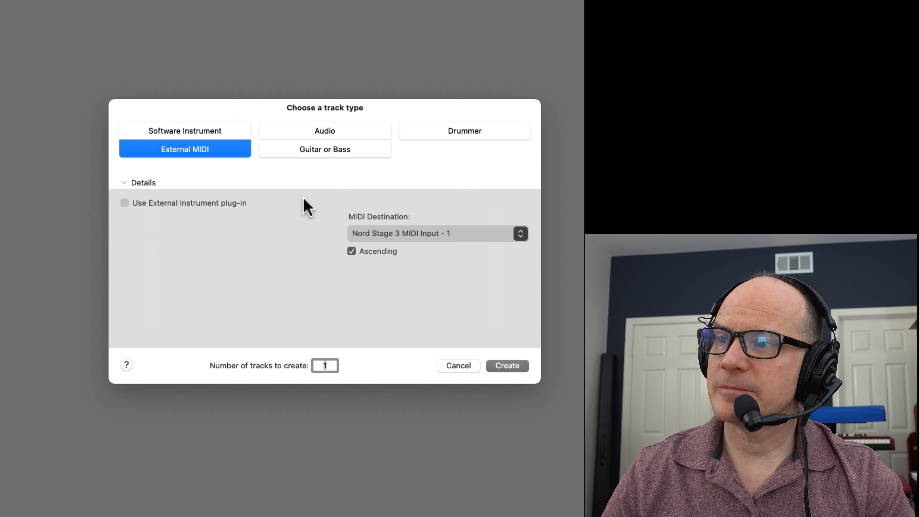
Step: Set the MIDI destination to Nord Stage 3 MIDI Input, channel 1, and create one External MIDI track
{"action": "left_click", "coordinate": [418, 233]}
{"action": "mouse_move", "coordinate": [418, 264]}
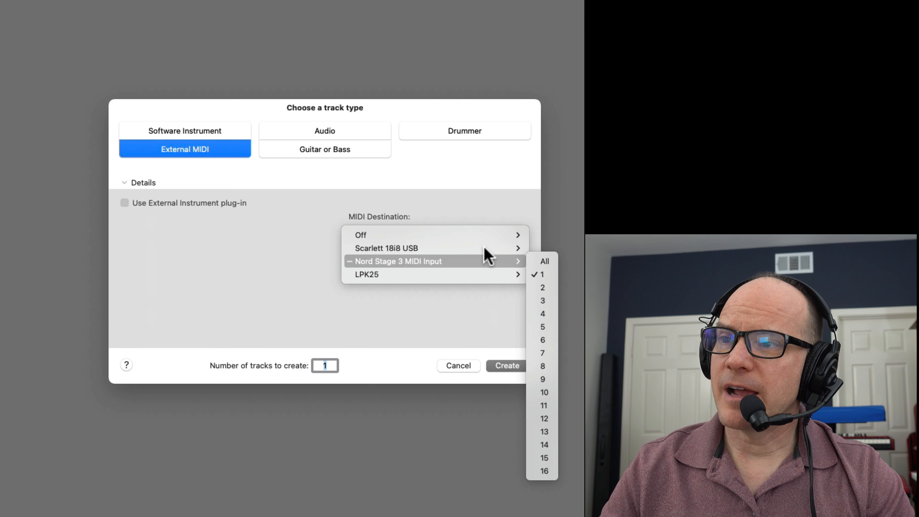
{"action": "mouse_move", "coordinate": [517, 248]}
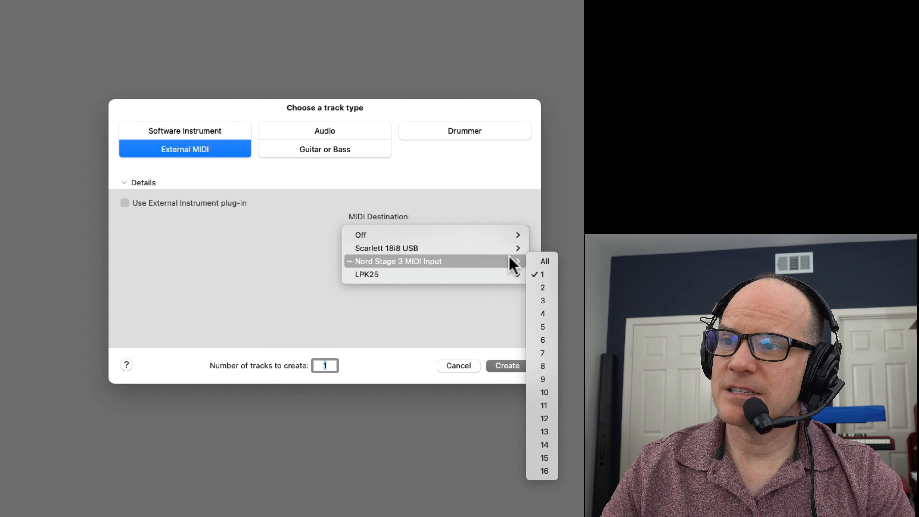
{"action": "left_click", "coordinate": [535, 274]}
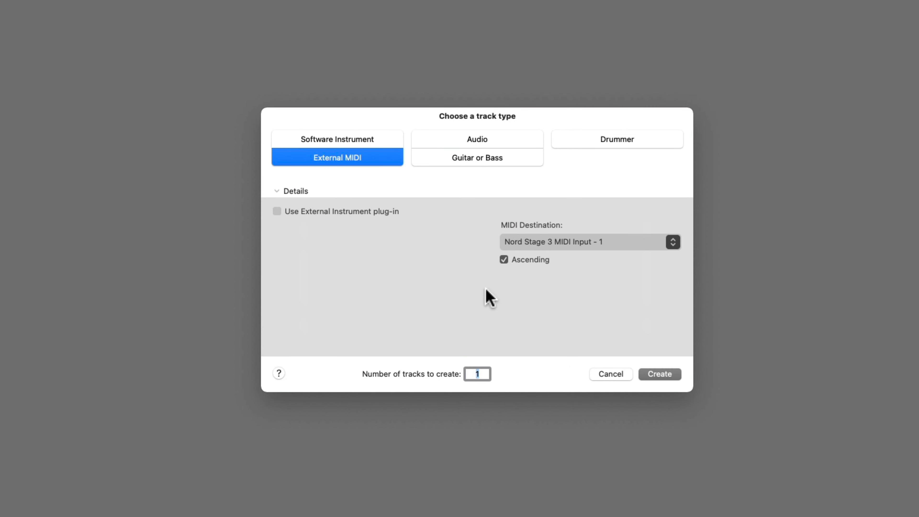
{"action": "left_click", "coordinate": [666, 376]}
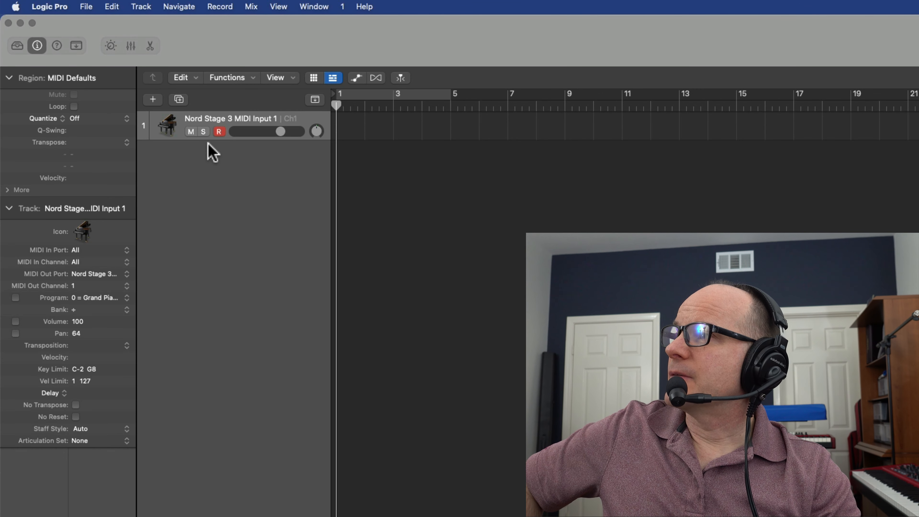
Step: Increase the height of the Nord Stage 3 track and toggle the count-in off and back on
{"action": "left_click_drag", "start_coordinate": [212, 139], "coordinate": [231, 213]}
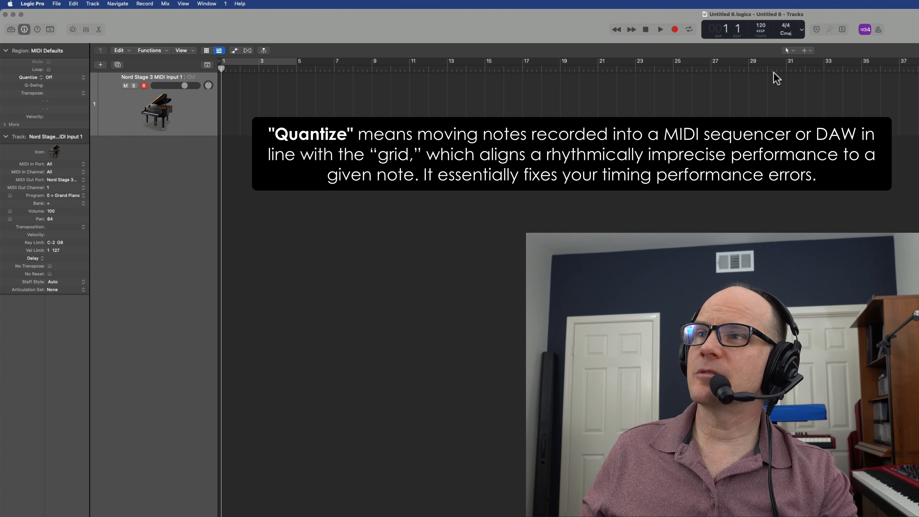
{"action": "left_click", "coordinate": [863, 31]}
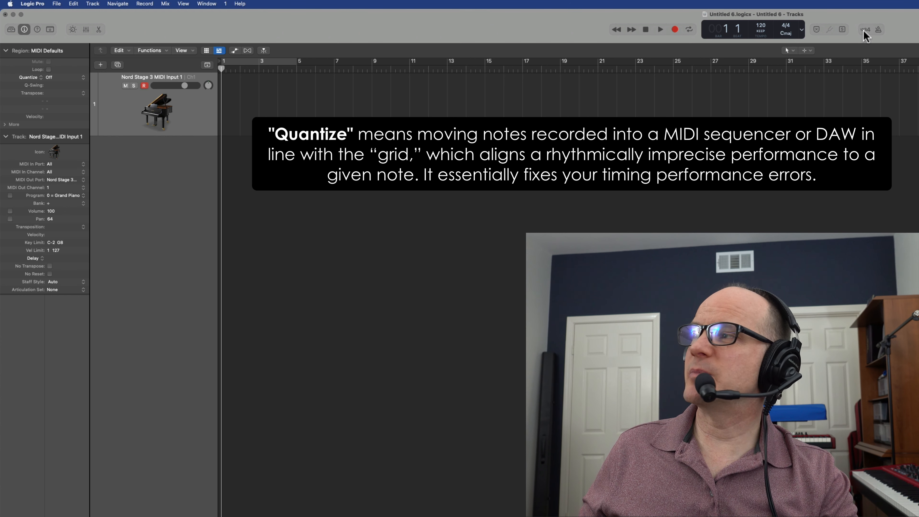
{"action": "left_click", "coordinate": [863, 31]}
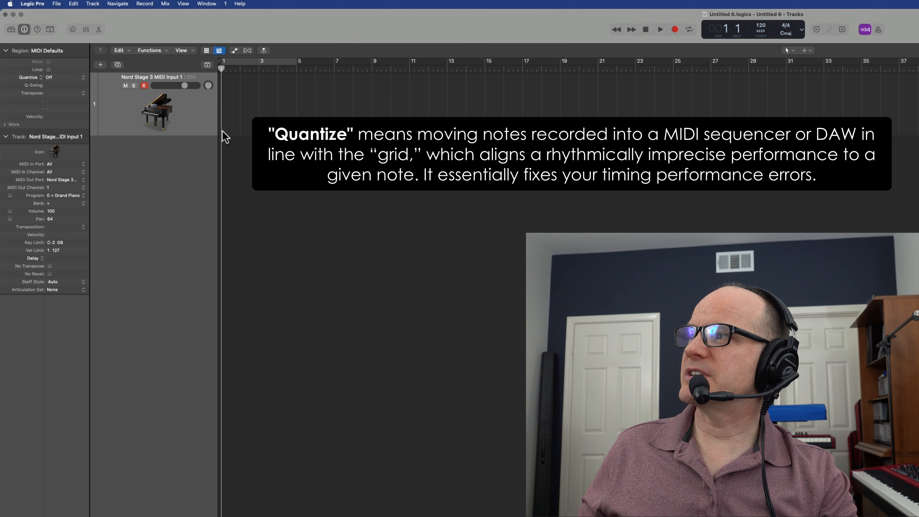
{"action": "key", "text": "Return"}
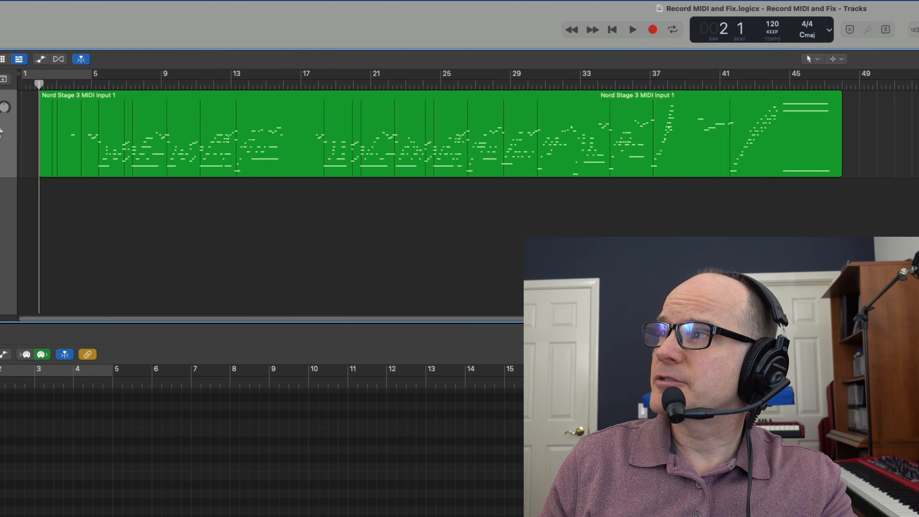
Step: Split the recorded MIDI region at bar 17, in the gap between the two takes
{"action": "left_click", "coordinate": [119, 119]}
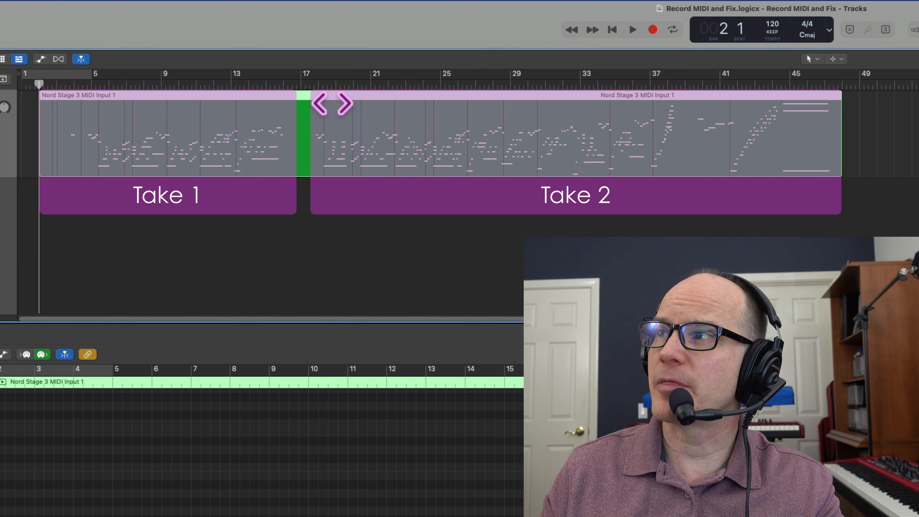
{"action": "left_click", "coordinate": [305, 86]}
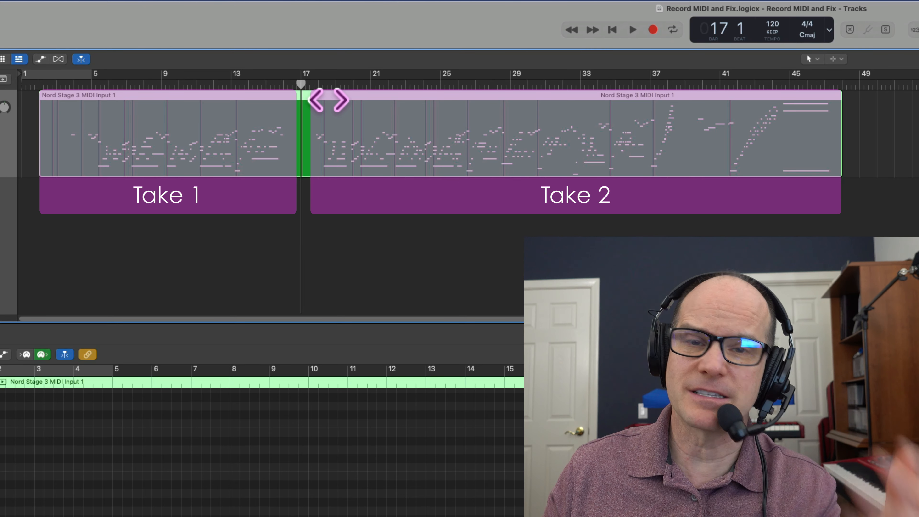
{"action": "key", "text": "super+a"}
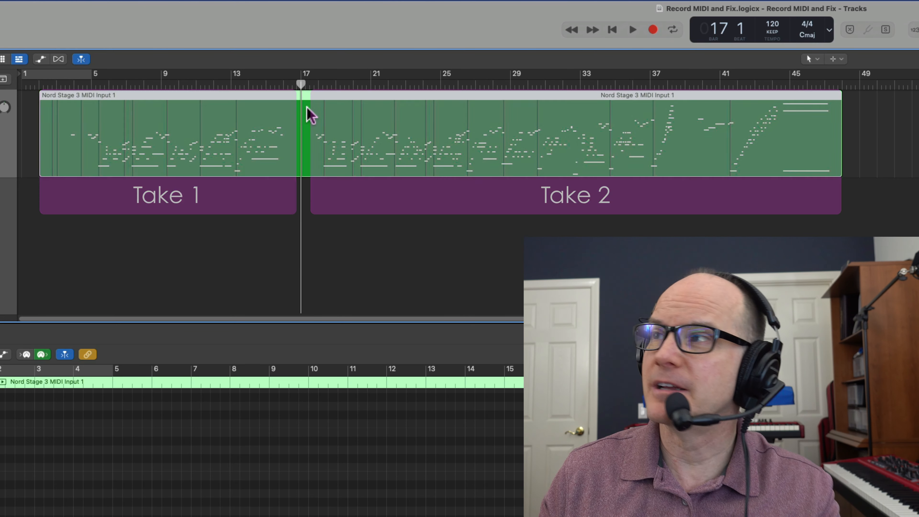
{"action": "key", "text": "super+j"}
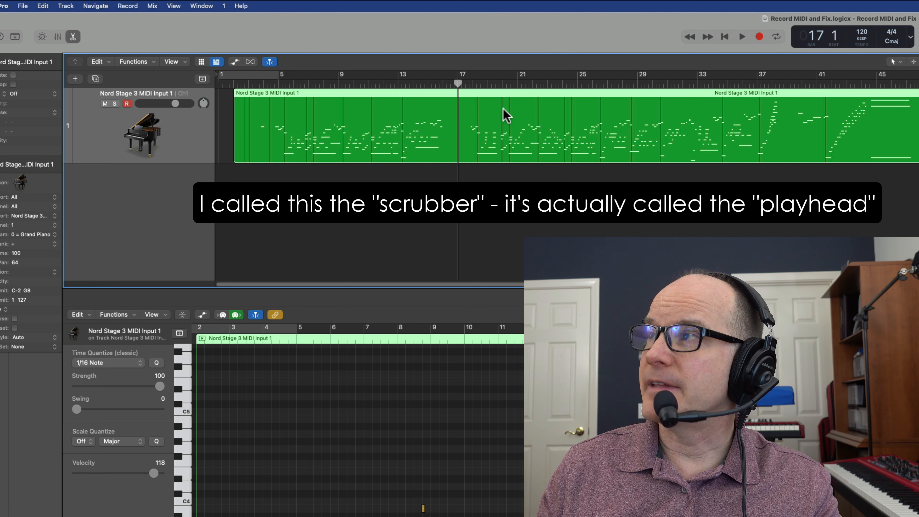
{"action": "left_click", "coordinate": [71, 6]}
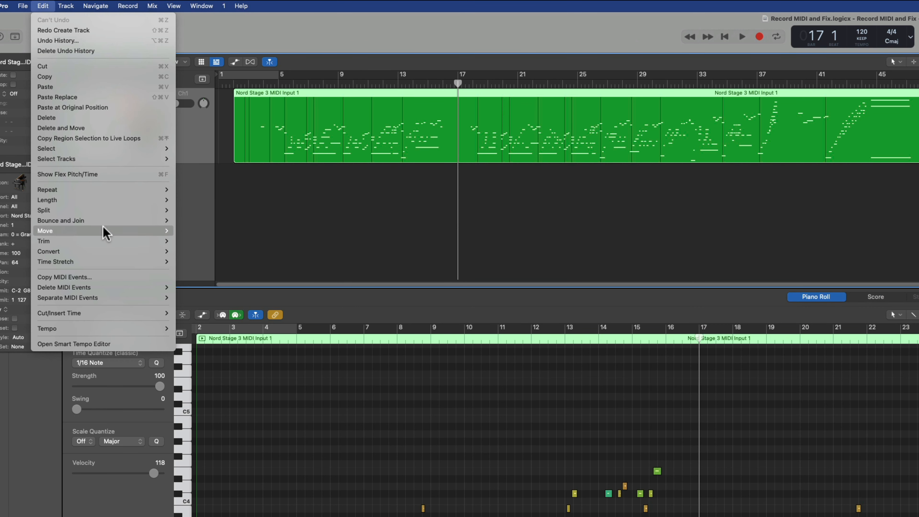
{"action": "mouse_move", "coordinate": [126, 212]}
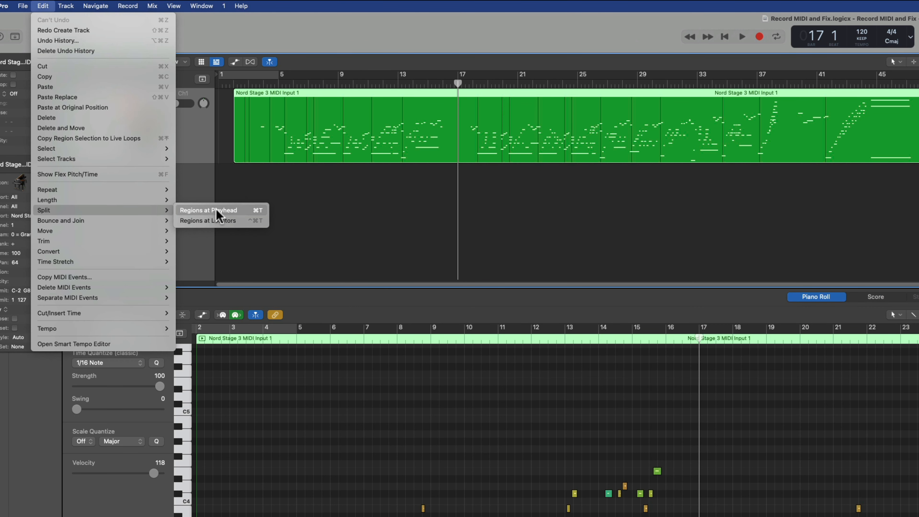
{"action": "left_click", "coordinate": [217, 210]}
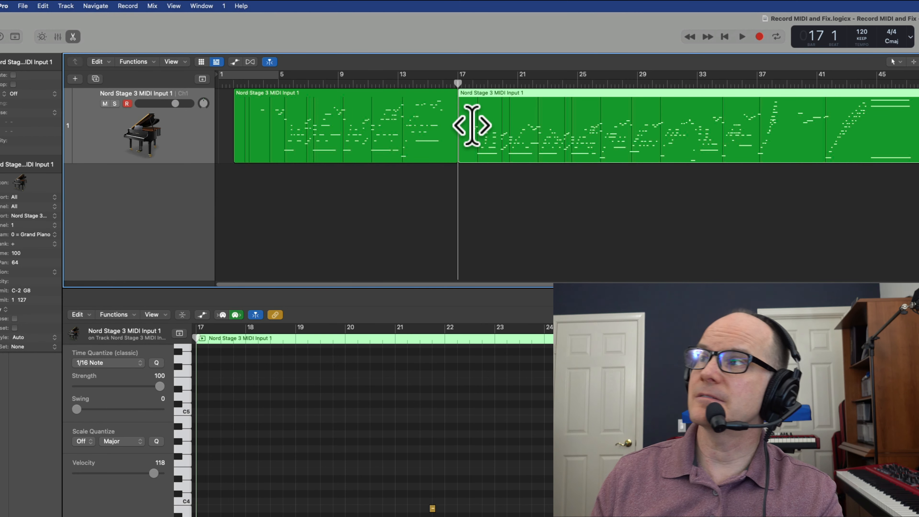
Step: Delete the first take's region and move the remaining take so that it starts at bar 2
{"action": "left_click", "coordinate": [450, 196]}
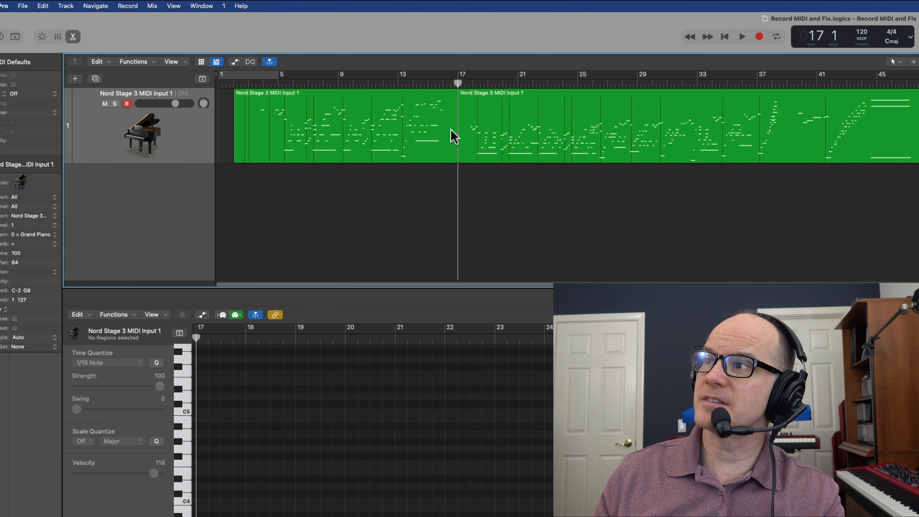
{"action": "key", "text": "period"}
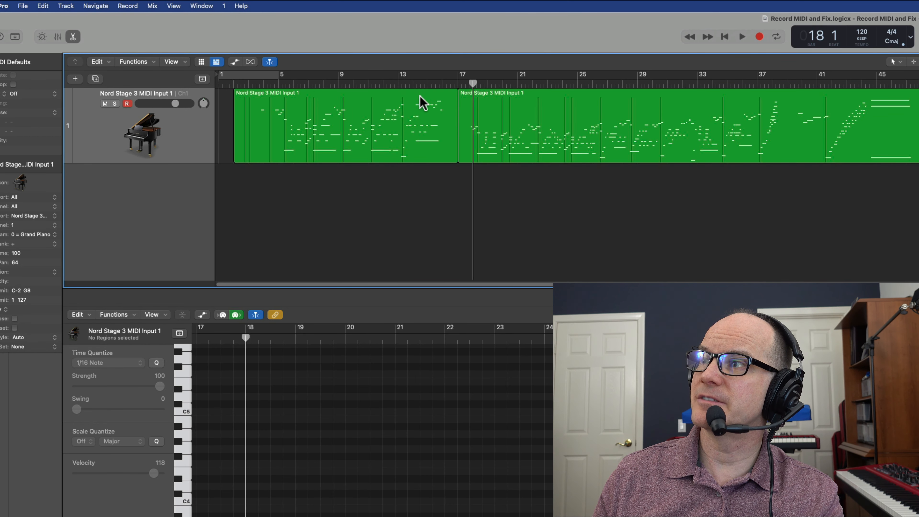
{"action": "left_click", "coordinate": [427, 116]}
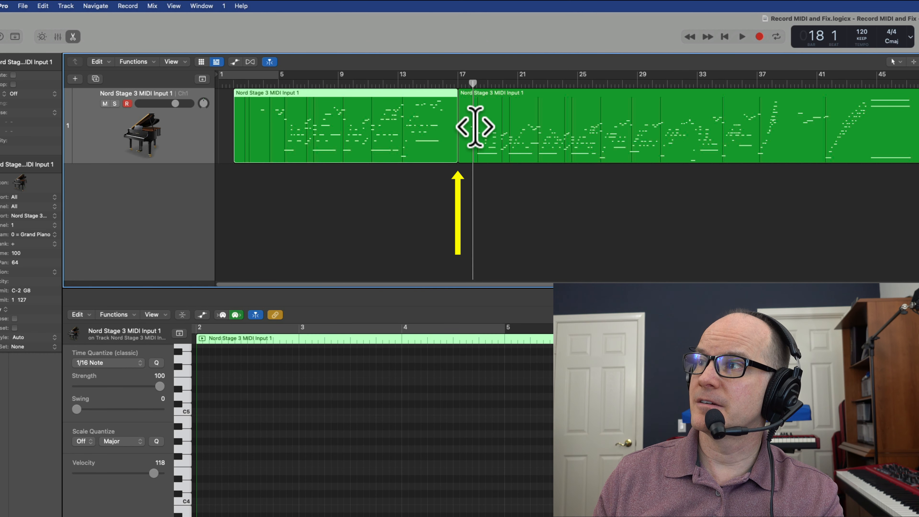
{"action": "key", "text": "BackSpace"}
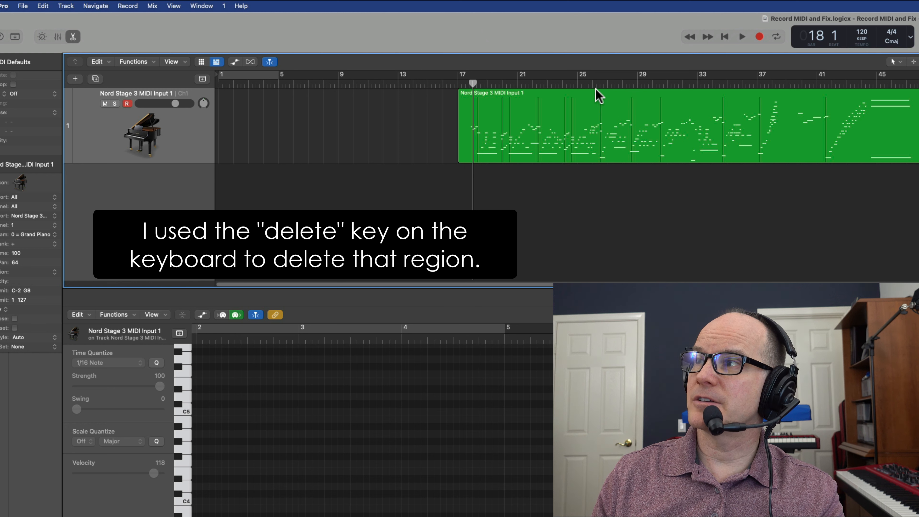
{"action": "left_click_drag", "start_coordinate": [596, 89], "coordinate": [253, 99]}
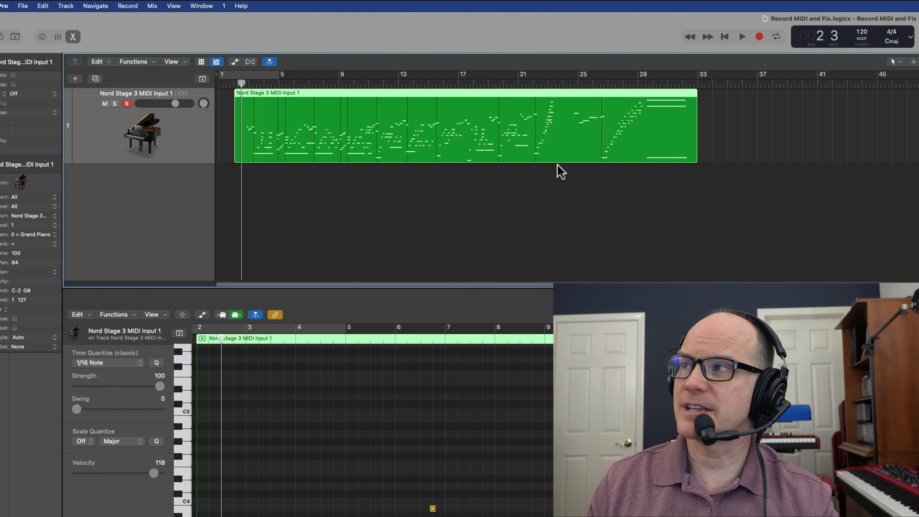
Step: Play the opening of the remaining take to check it, and return the playhead to bar 2 beat 3
{"action": "key", "text": "space"}
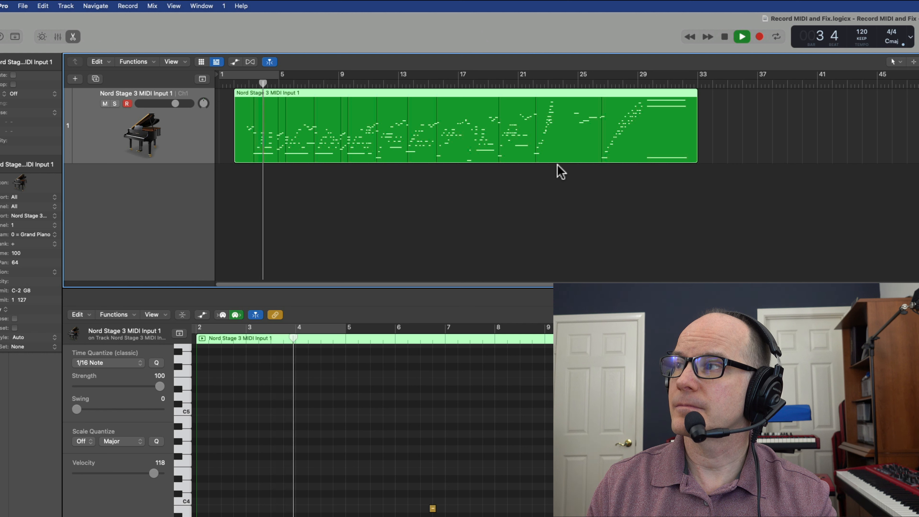
{"action": "key", "text": "space"}
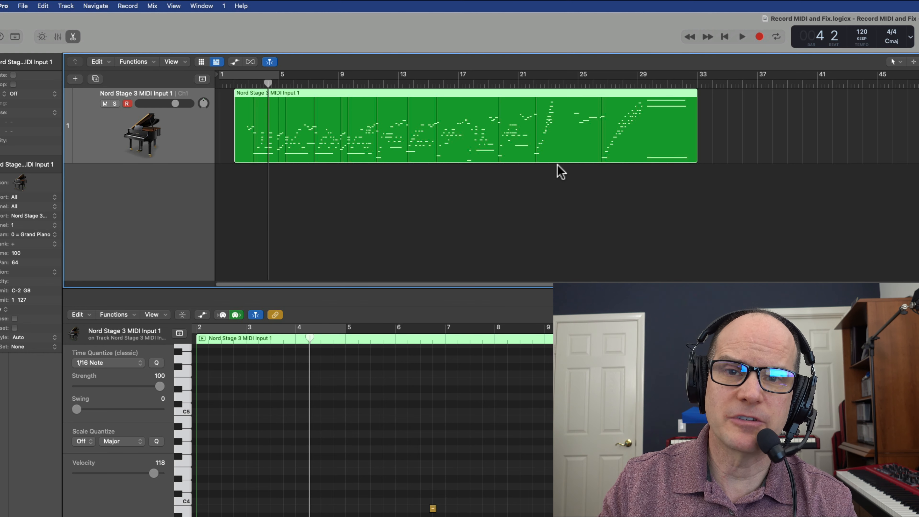
{"action": "left_click", "coordinate": [248, 342]}
{"action": "key", "text": "space"}
{"action": "key", "text": "space"}
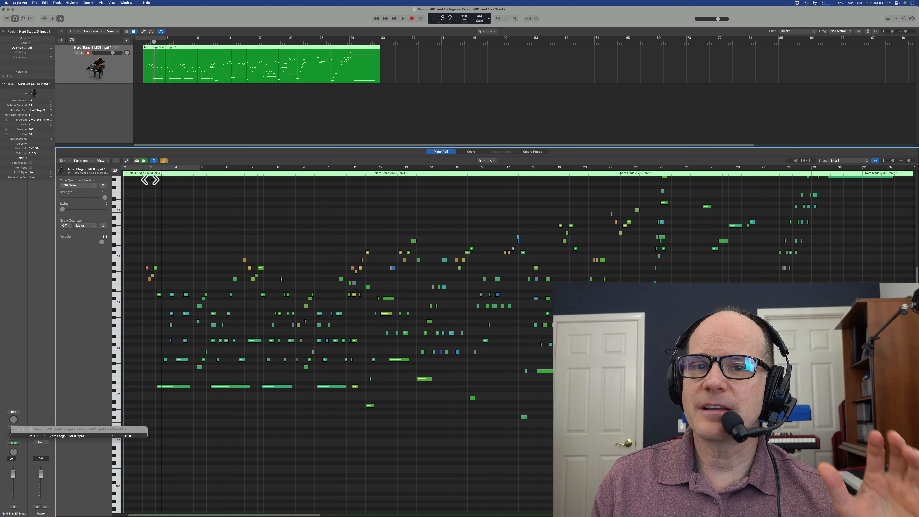
{"action": "left_click", "coordinate": [137, 172]}
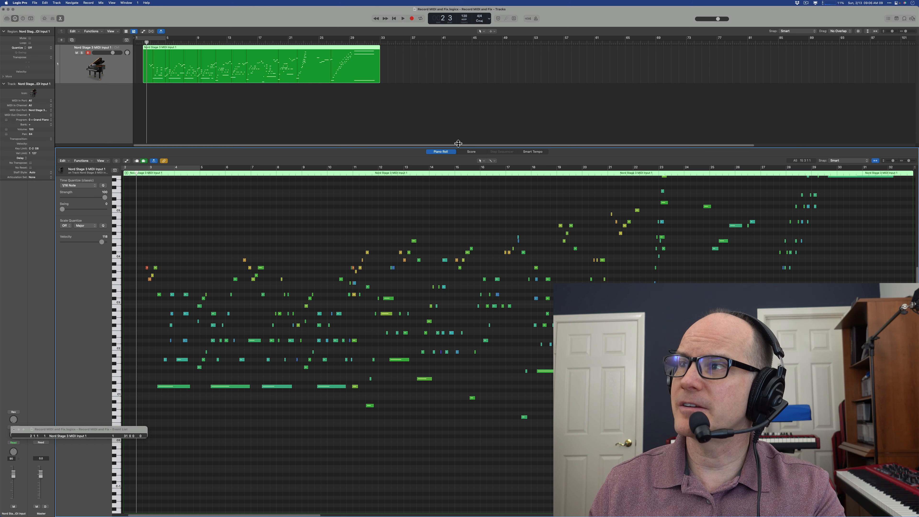
Step: Close and reopen the editor for the remaining MIDI region, and display its notes as a score
{"action": "double_click", "coordinate": [261, 47]}
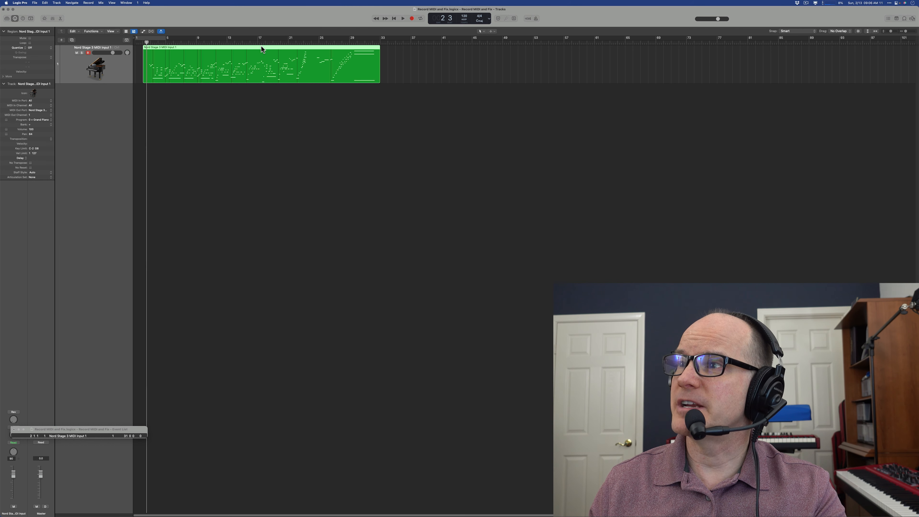
{"action": "double_click", "coordinate": [261, 52]}
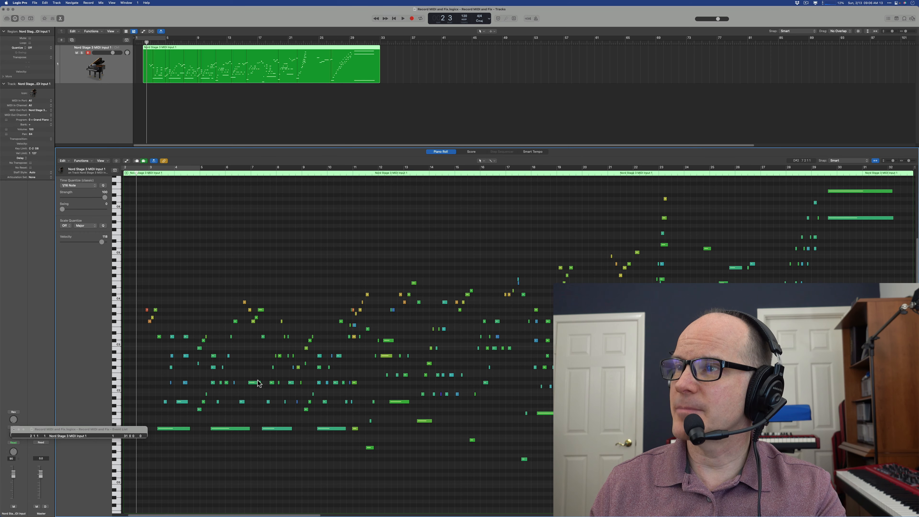
{"action": "left_click", "coordinate": [468, 153]}
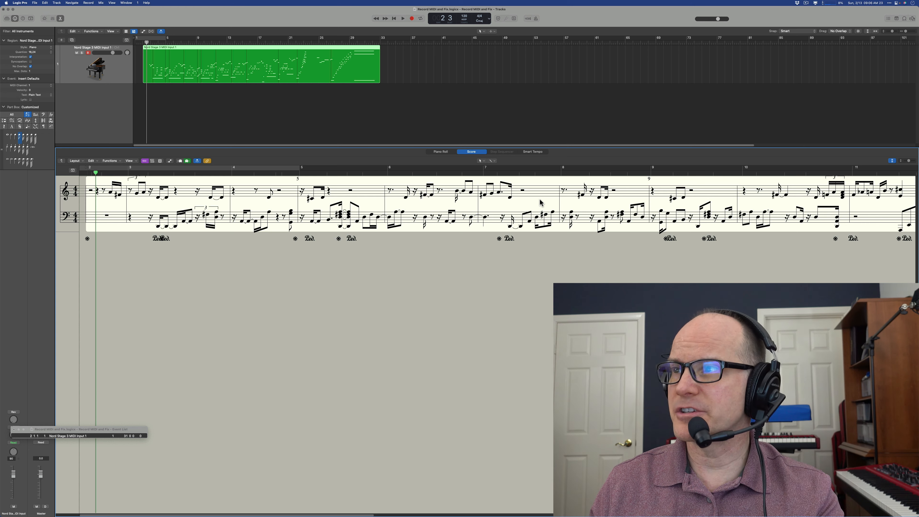
Step: Show the region's notes in the Piano Roll instead of the score, and enlarge the editor area
{"action": "scroll", "coordinate": [762, 198], "scroll_direction": "right", "scroll_amount": 10}
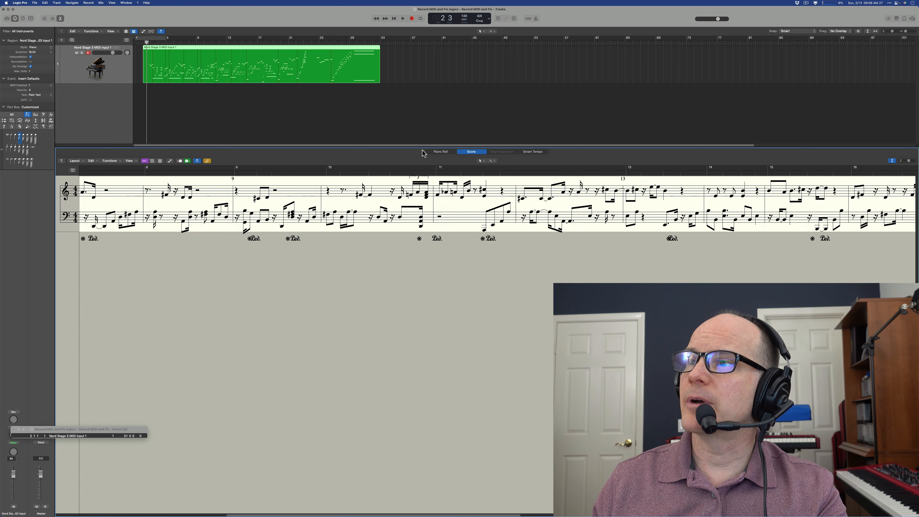
{"action": "left_click", "coordinate": [440, 151]}
{"action": "left_click_drag", "start_coordinate": [432, 154], "coordinate": [432, 126]}
{"action": "scroll", "coordinate": [277, 302], "scroll_direction": "up", "scroll_amount": 2}
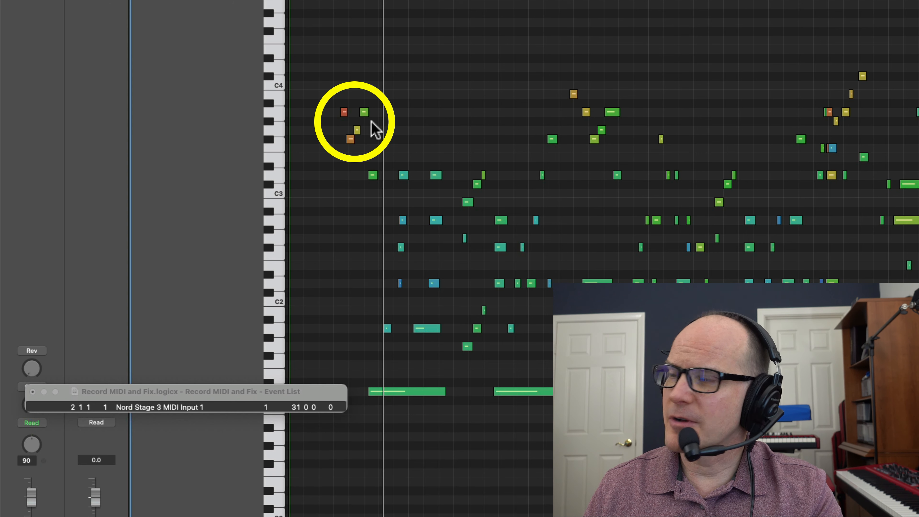
Step: Select the take's opening A3 note so its event data is shown, and move the floating event window slightly
{"action": "left_click", "coordinate": [342, 112]}
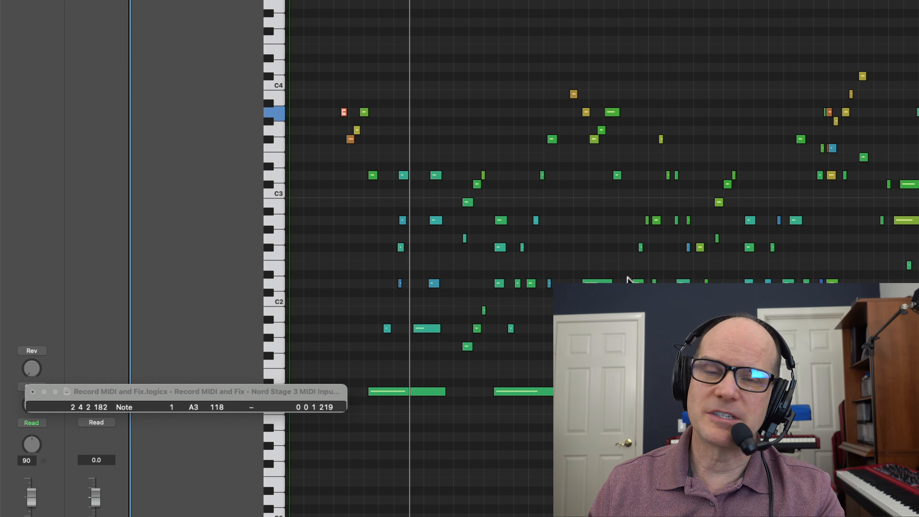
{"action": "left_click", "coordinate": [360, 141]}
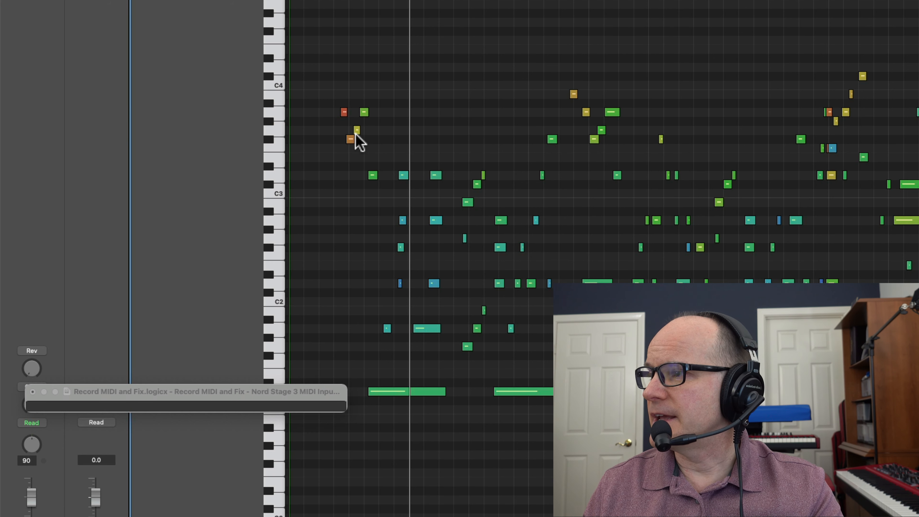
{"action": "left_click", "coordinate": [343, 112]}
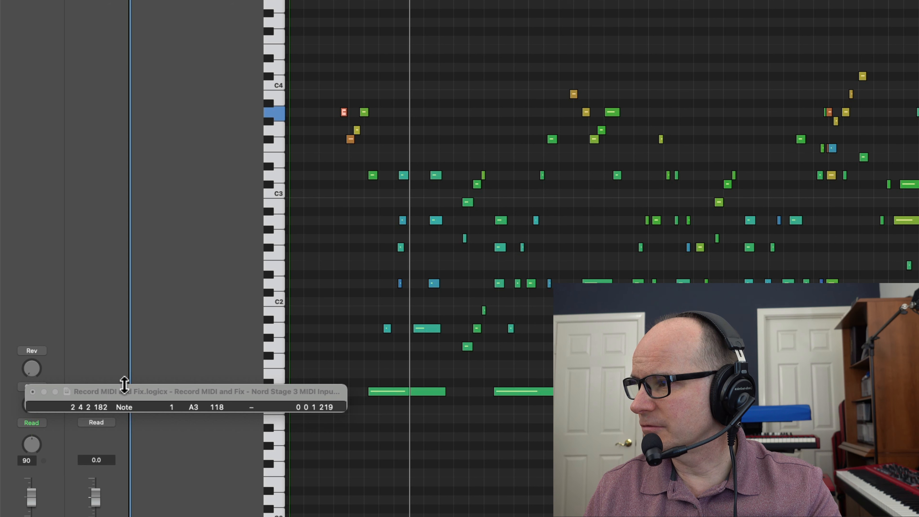
{"action": "left_click_drag", "start_coordinate": [138, 393], "coordinate": [136, 383]}
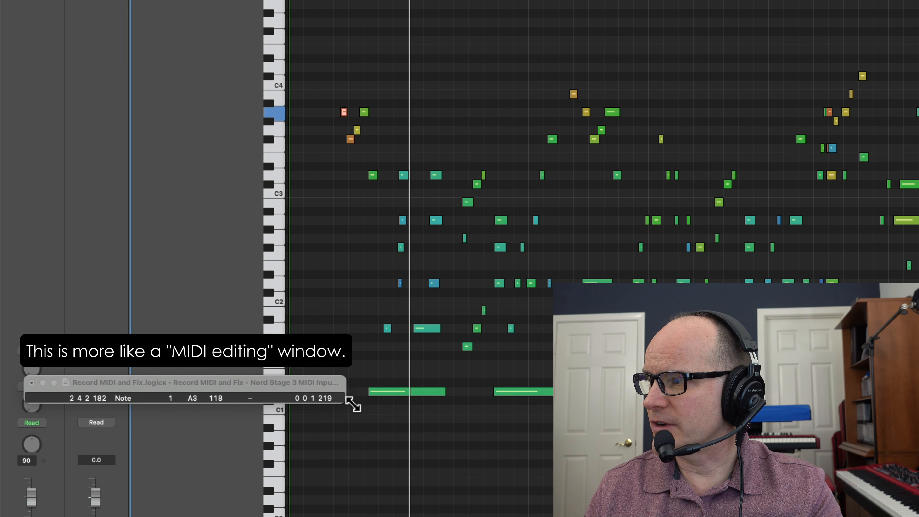
Step: Set the velocity of the opening A3 note to 127
{"action": "double_click", "coordinate": [222, 397]}
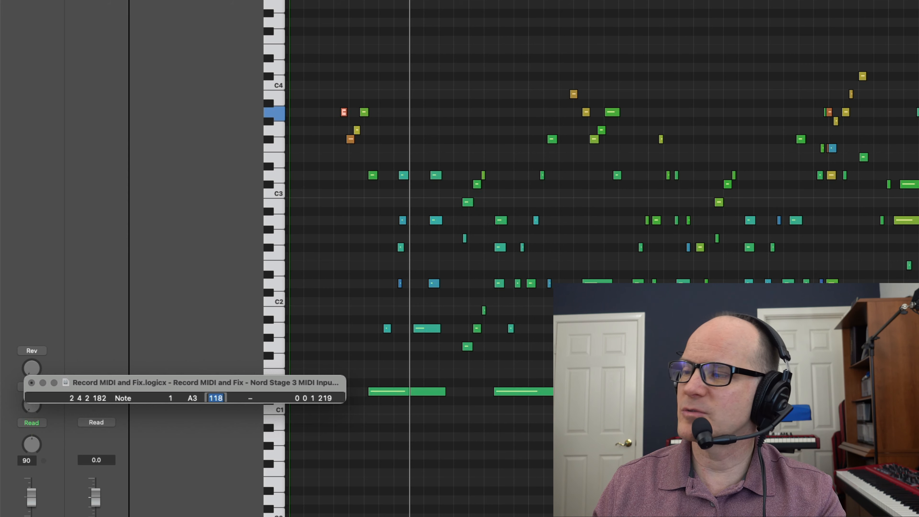
{"action": "type", "text": "12"}
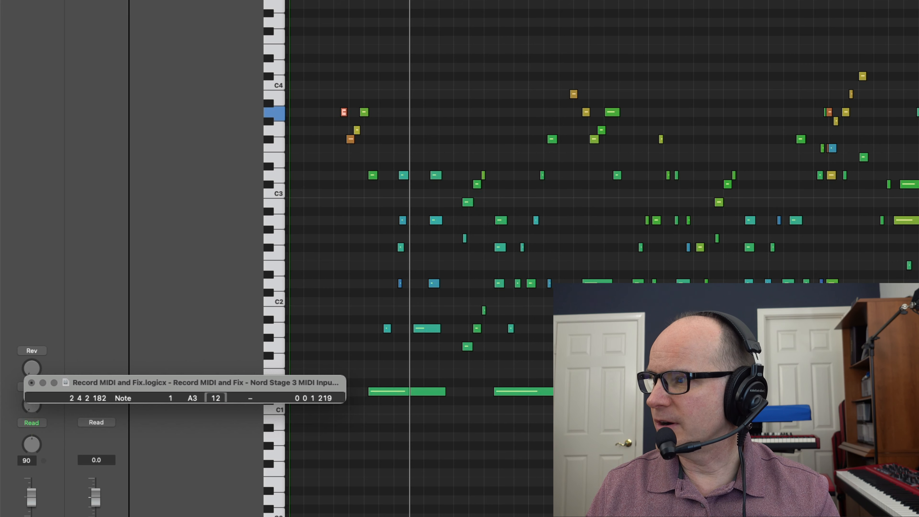
{"action": "key", "text": "Return"}
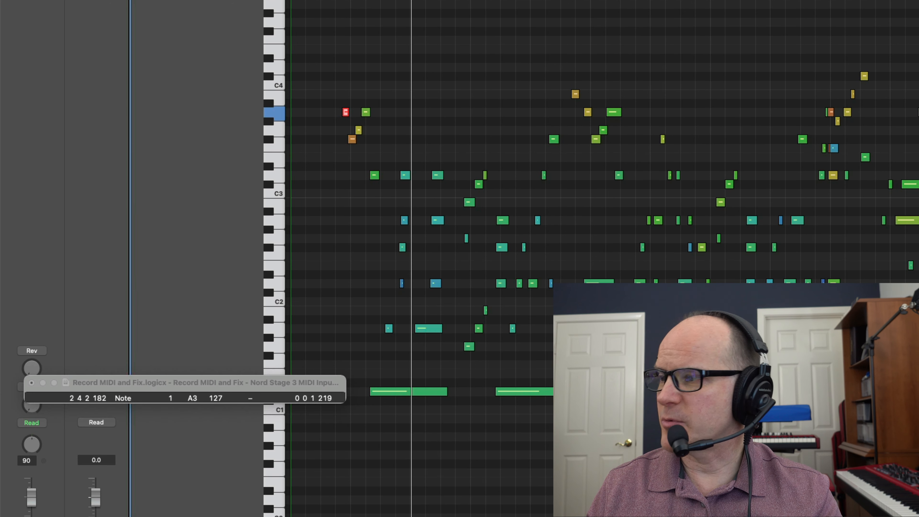
Step: Set the velocity of the opening A3 note to 80 and play the opening to hear it
{"action": "double_click", "coordinate": [216, 397]}
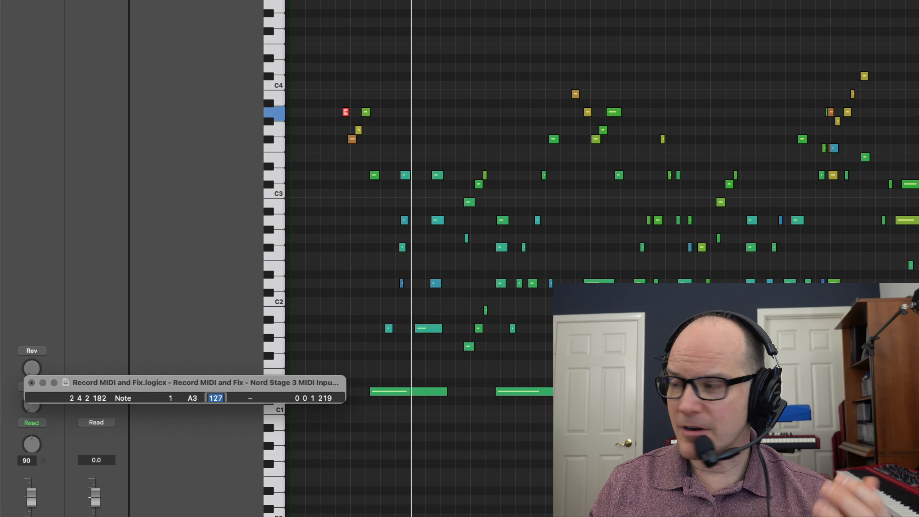
{"action": "type", "text": "8"}
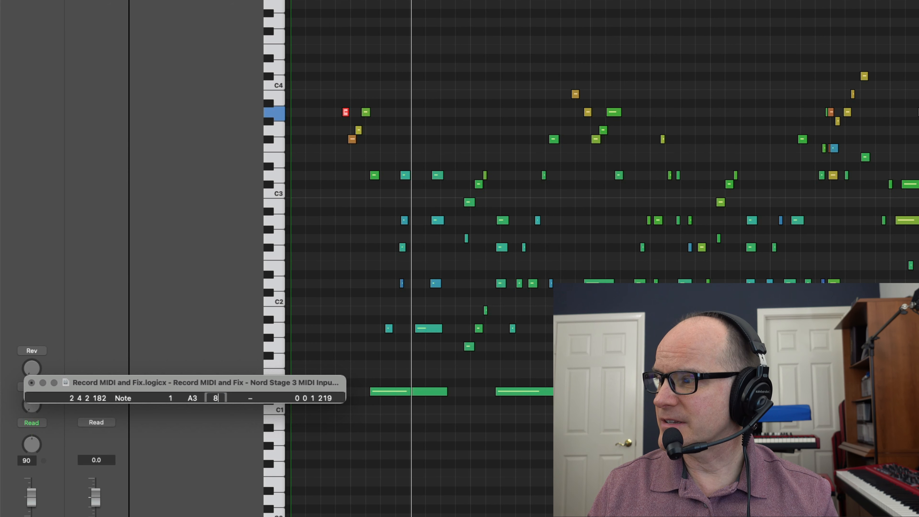
{"action": "type", "text": "0"}
{"action": "key", "text": "Return"}
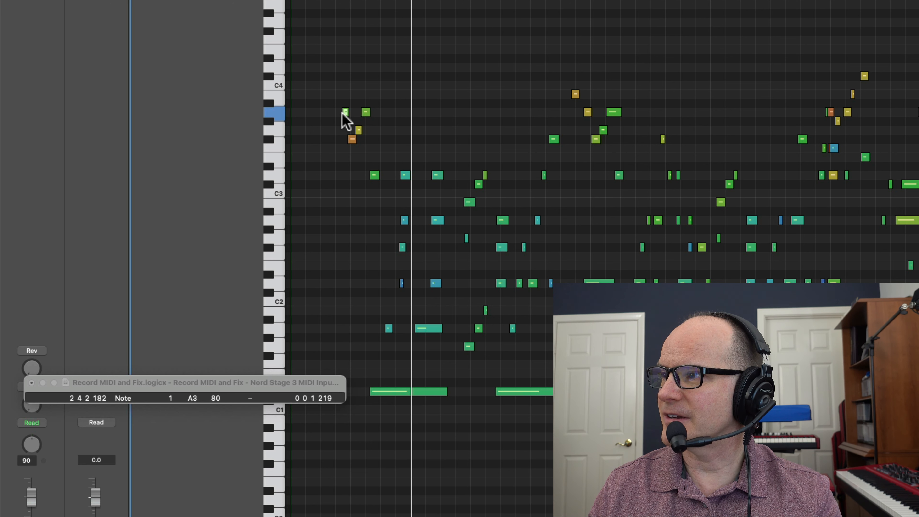
{"action": "key", "text": "space"}
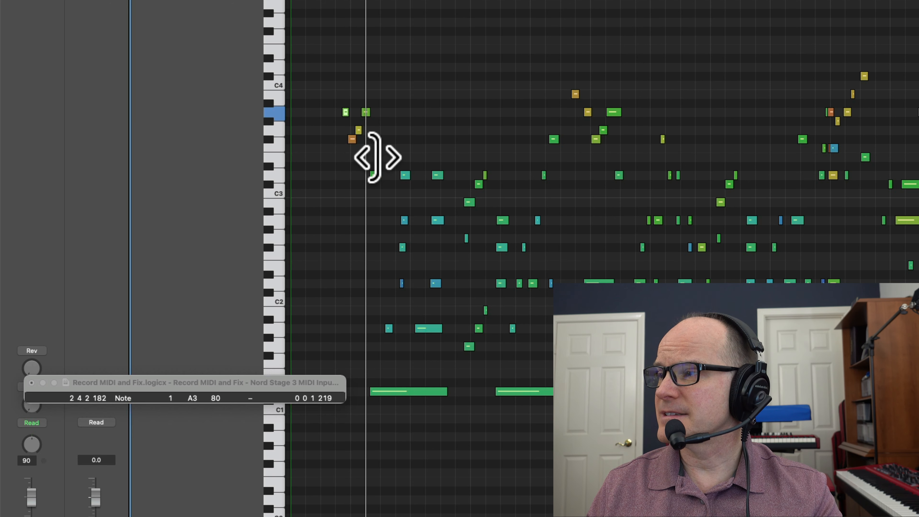
Step: Set the velocity of the F#3 note in bar 2 to 75 and play the phrase from just before its first note
{"action": "left_click", "coordinate": [352, 140]}
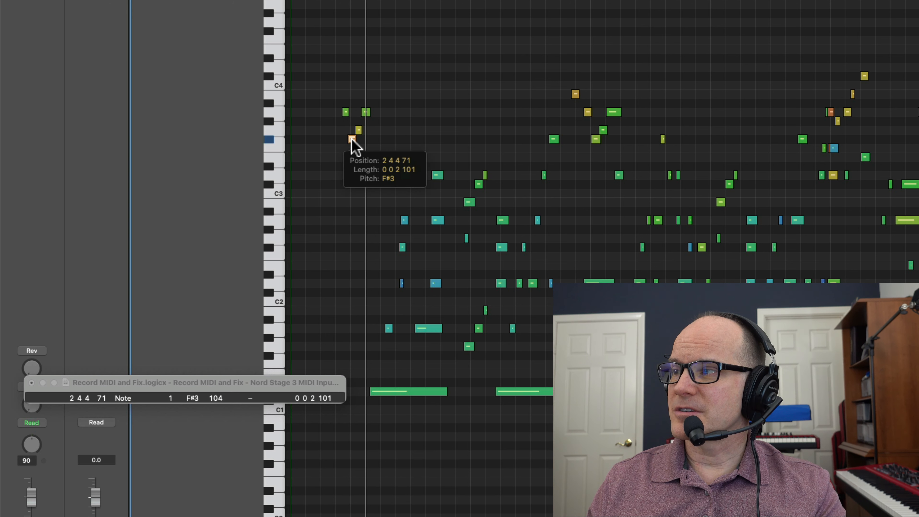
{"action": "double_click", "coordinate": [216, 398]}
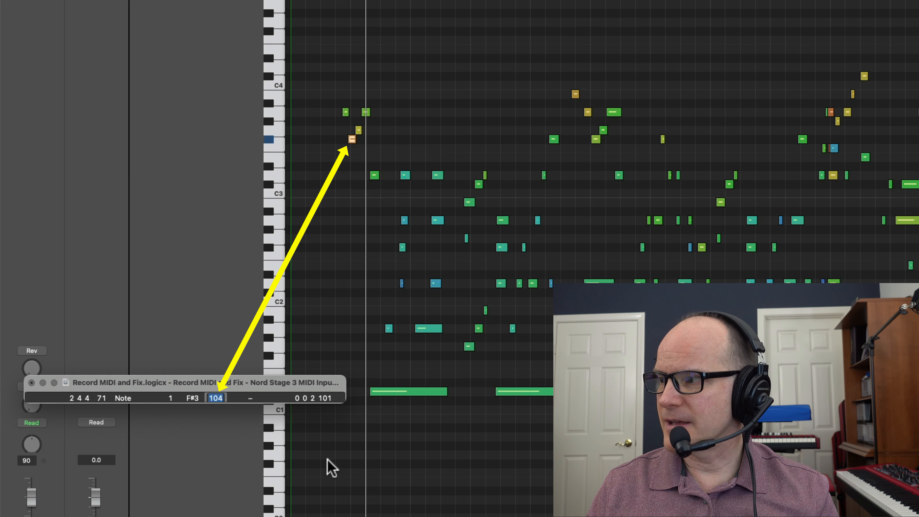
{"action": "key", "text": "Return"}
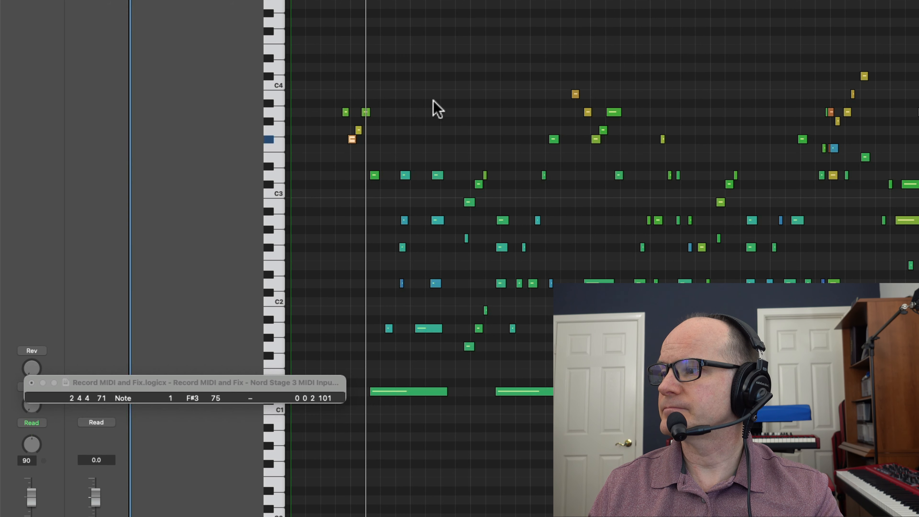
{"action": "left_click", "coordinate": [335, 0]}
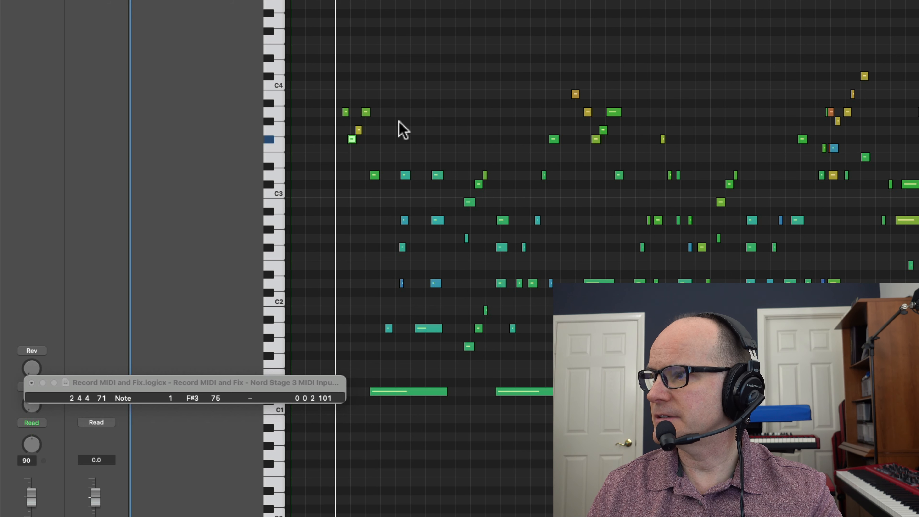
{"action": "left_click", "coordinate": [417, 95]}
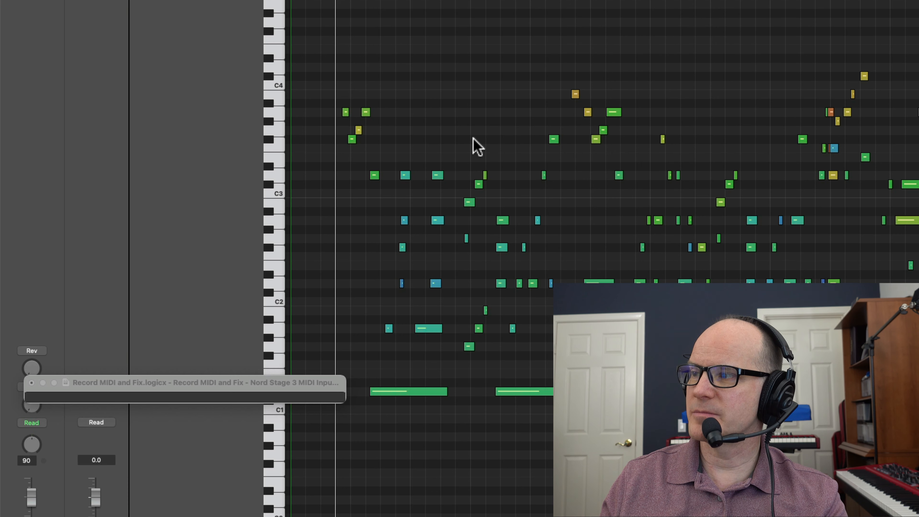
{"action": "key", "text": "space"}
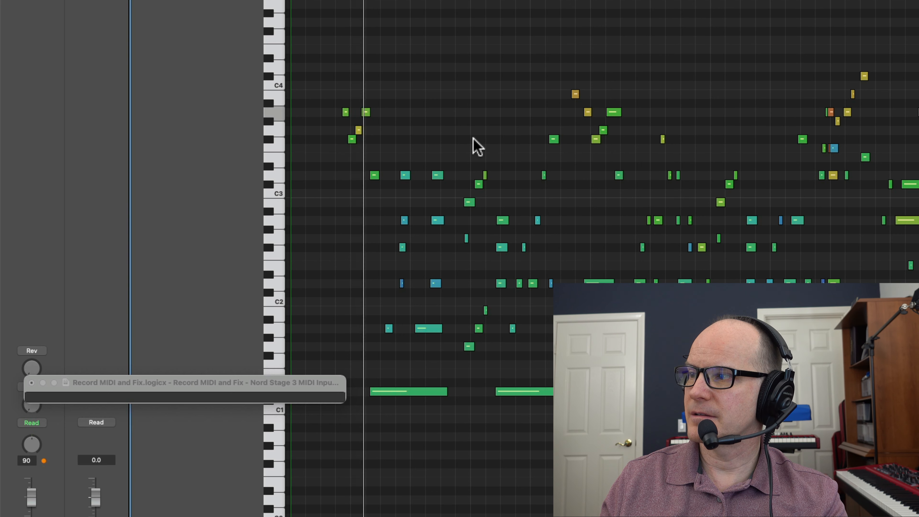
Step: Set the opening A3's velocity to 90 and replay the phrase, and set the G3 at the start of bar 3 to 80
{"action": "left_click", "coordinate": [346, 113]}
{"action": "key", "text": "space"}
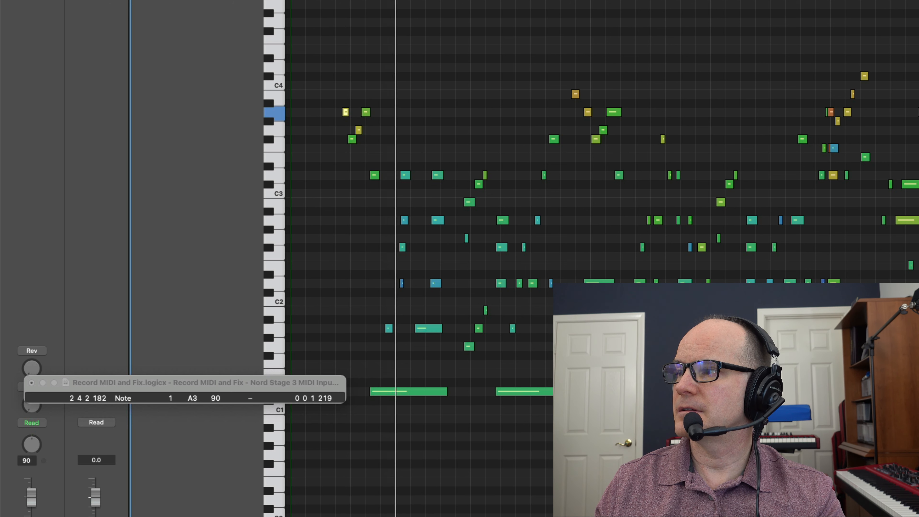
{"action": "key", "text": "space"}
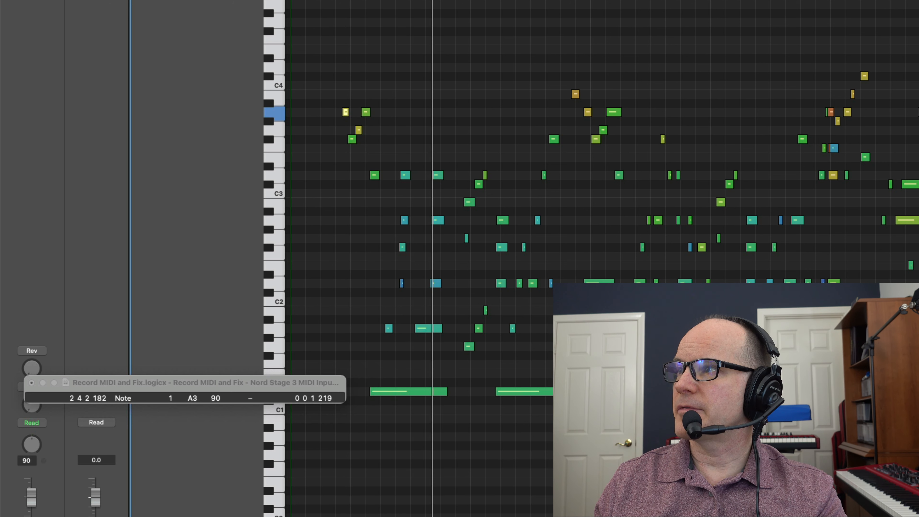
{"action": "key", "text": "space"}
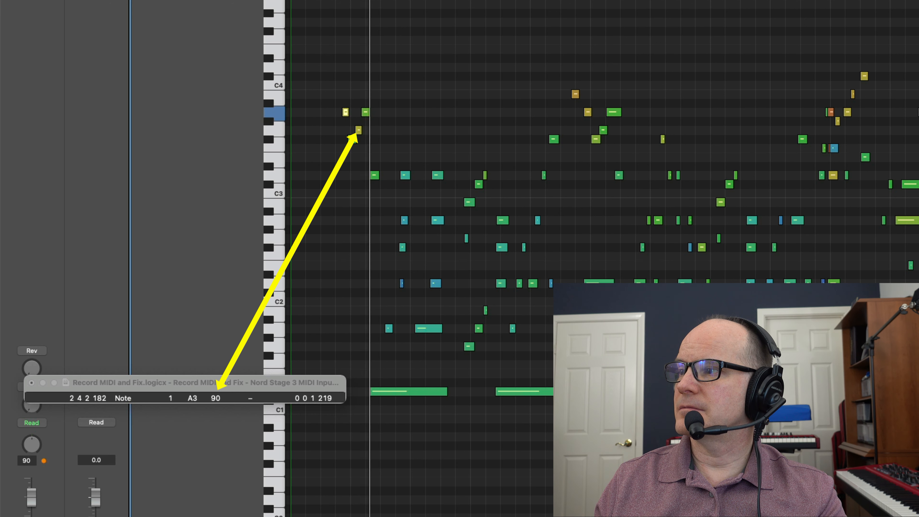
{"action": "left_click", "coordinate": [358, 130]}
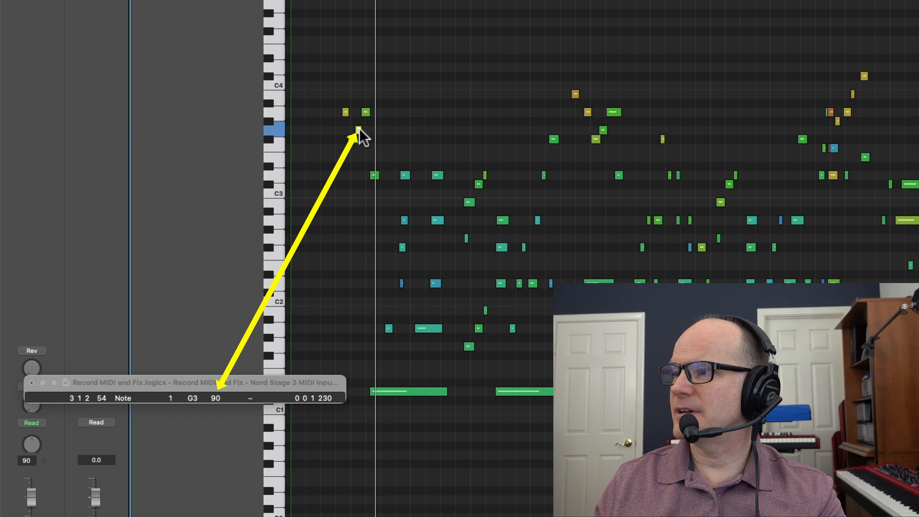
{"action": "left_click_drag", "start_coordinate": [211, 399], "coordinate": [210, 408]}
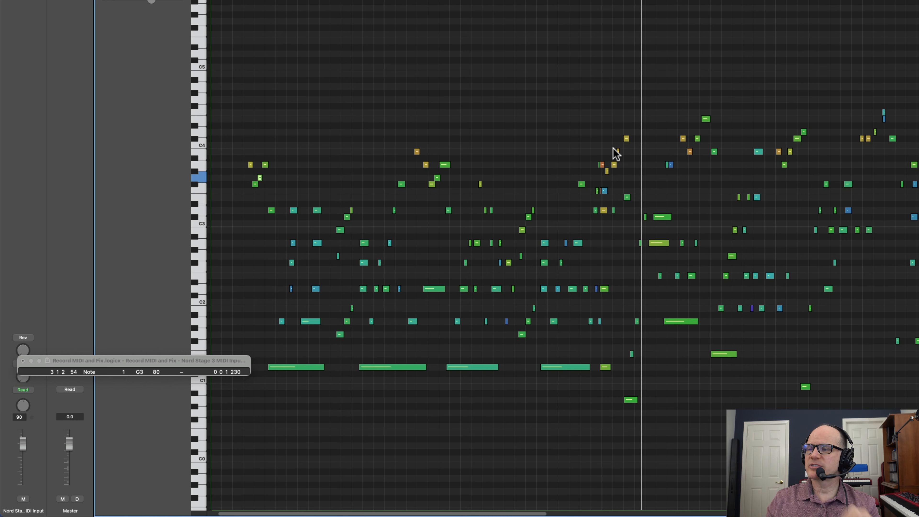
Step: Play the take on to bar 17, set the velocity of the short F#4 note there to 80, and play that spot
{"action": "key", "text": "space"}
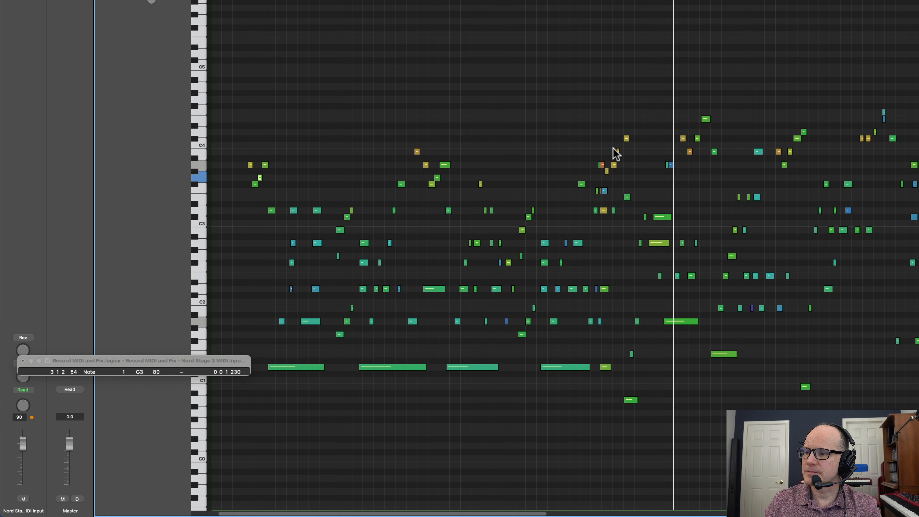
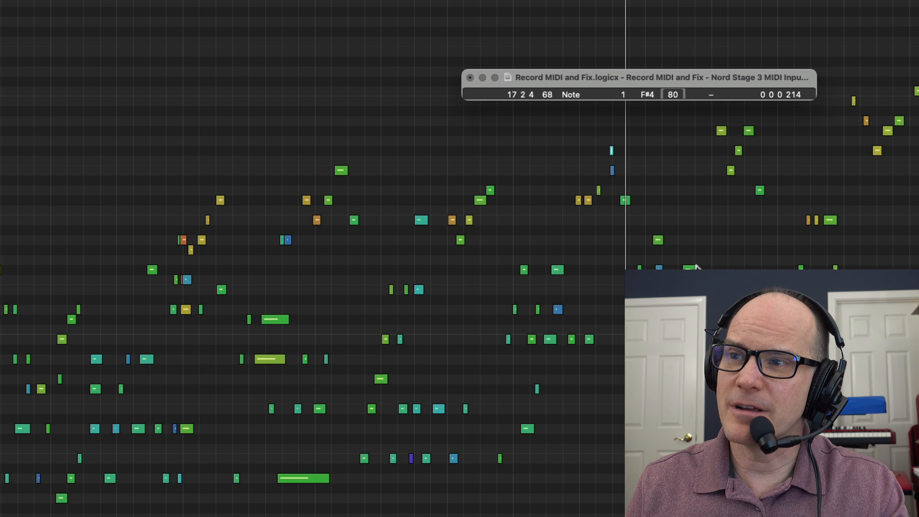
{"action": "key", "text": "Return"}
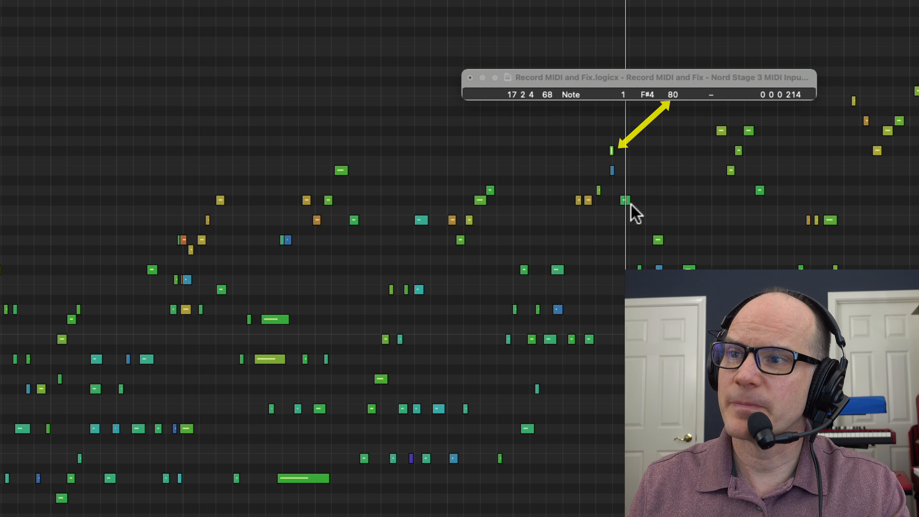
{"action": "key", "text": "space"}
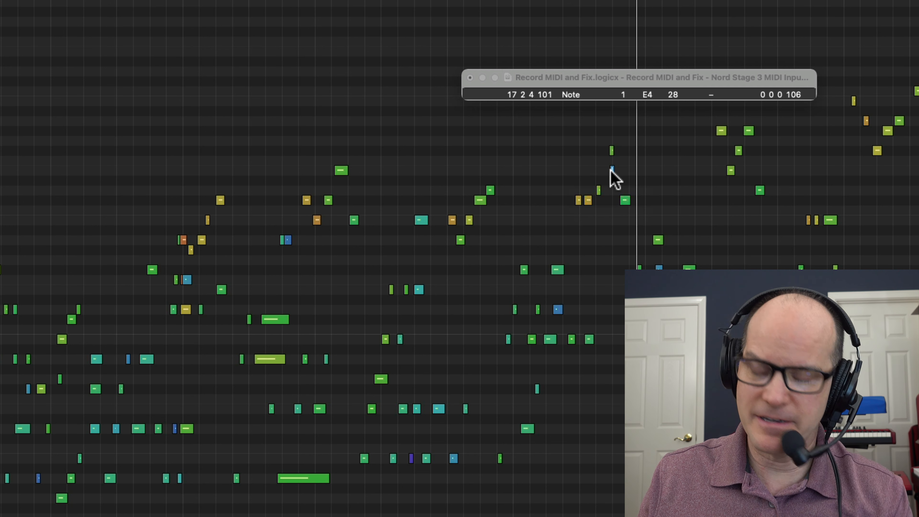
Step: Delete the stray E4 note in bar 17 and the stray F2 note in bar 20, playing the passage between them
{"action": "key", "text": "Delete"}
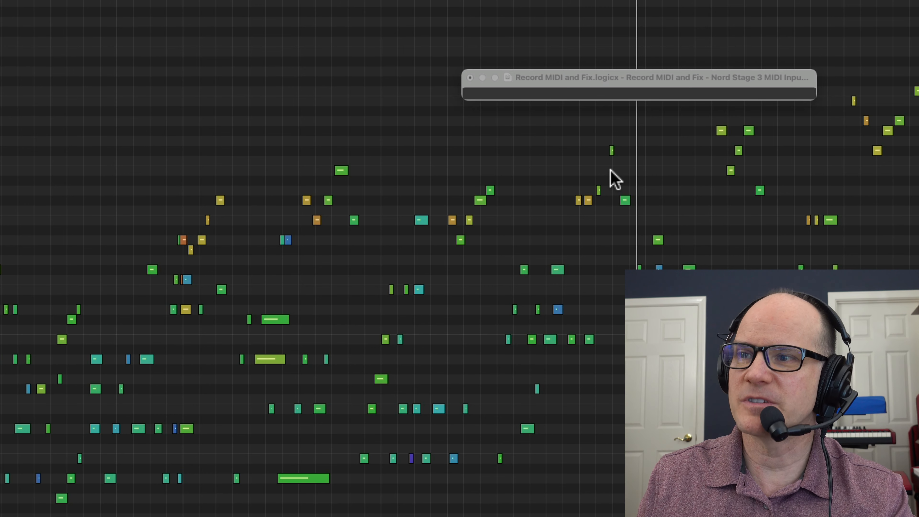
{"action": "key", "text": "space"}
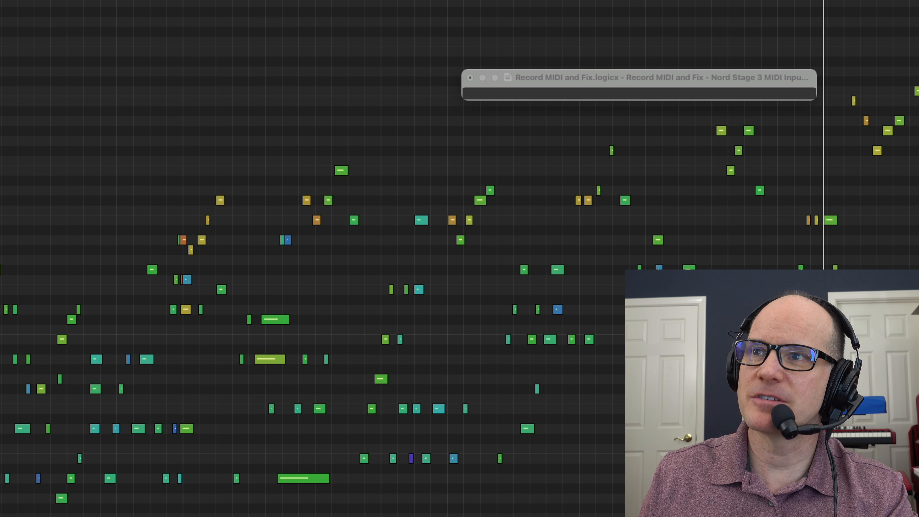
{"action": "left_click", "coordinate": [804, 398]}
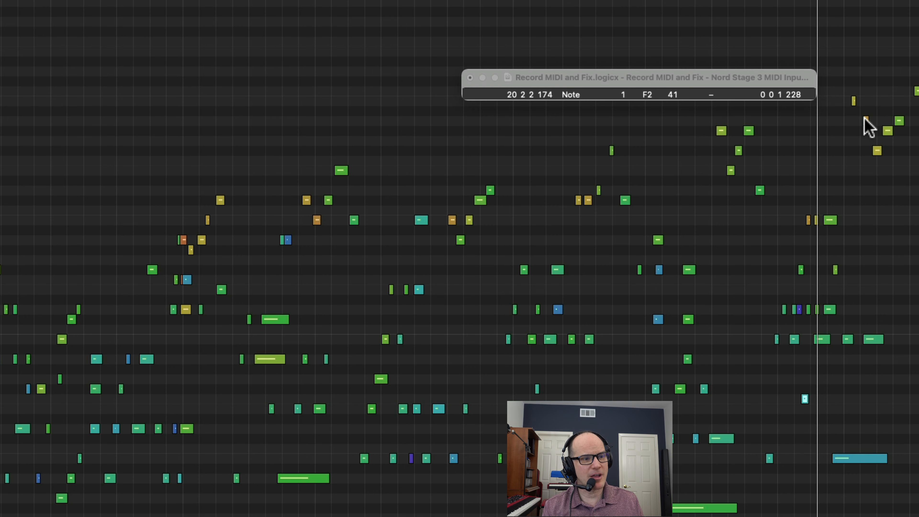
{"action": "key", "text": "Delete"}
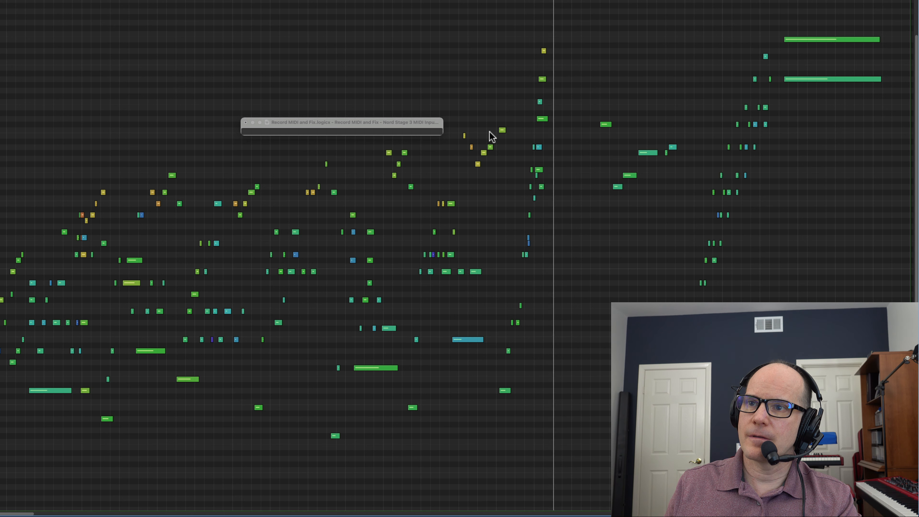
Step: Follow the playback through the final runs to the region's end, moving the floating event window away from the notes
{"action": "scroll", "coordinate": [595, 178], "scroll_direction": "right", "scroll_amount": 8}
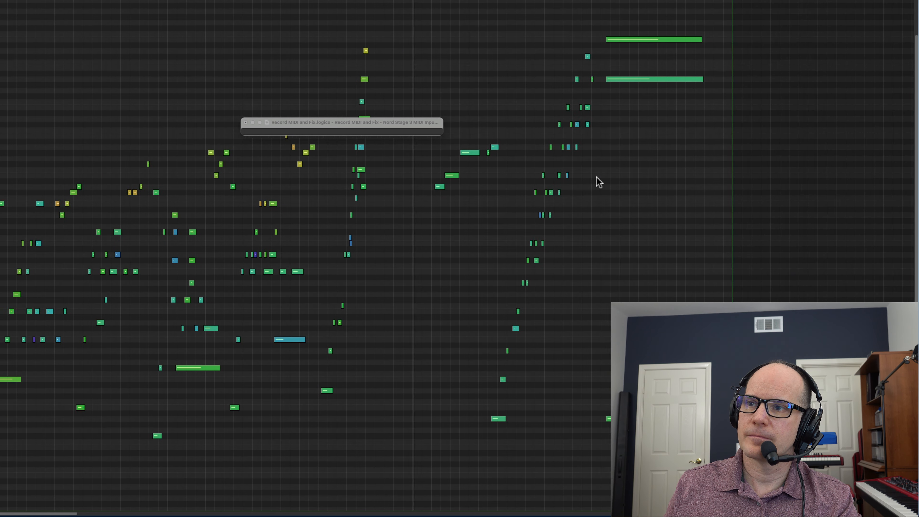
{"action": "left_click_drag", "start_coordinate": [304, 125], "coordinate": [261, 41]}
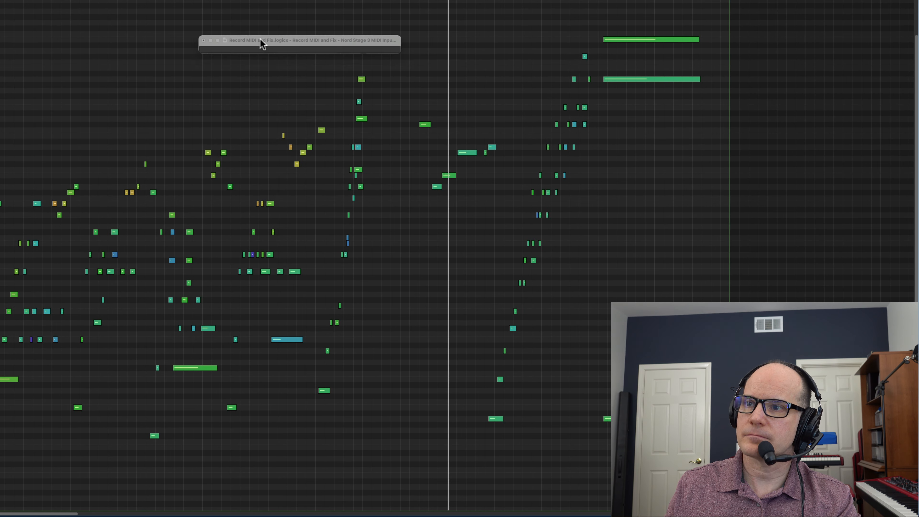
{"action": "scroll", "coordinate": [435, 148], "scroll_direction": "right", "scroll_amount": 10}
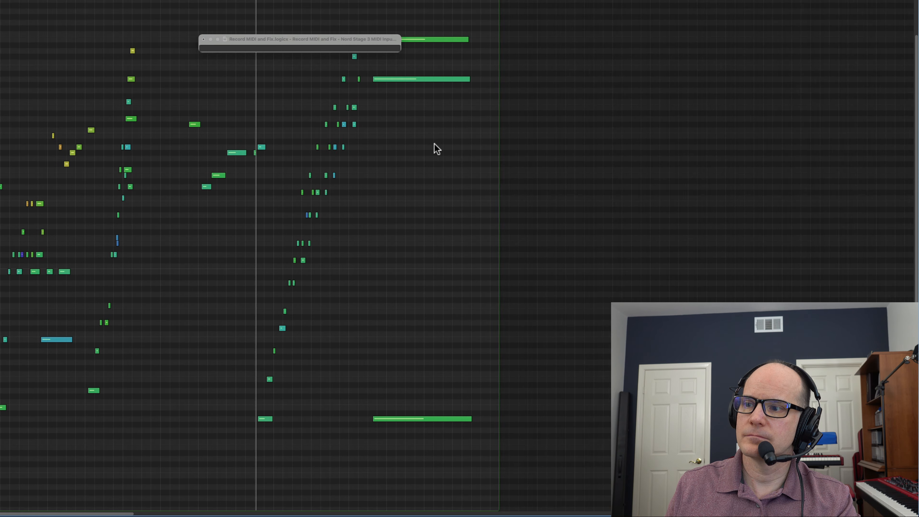
Step: Move the floating event window off the final run and replay that run to the closing chord, listening for a missing note
{"action": "left_click_drag", "start_coordinate": [329, 42], "coordinate": [518, 43]}
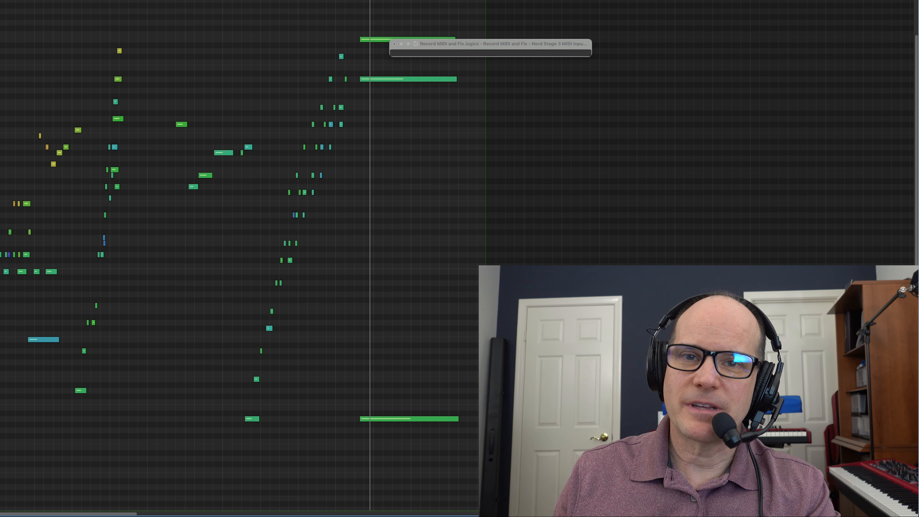
{"action": "left_click", "coordinate": [279, 0]}
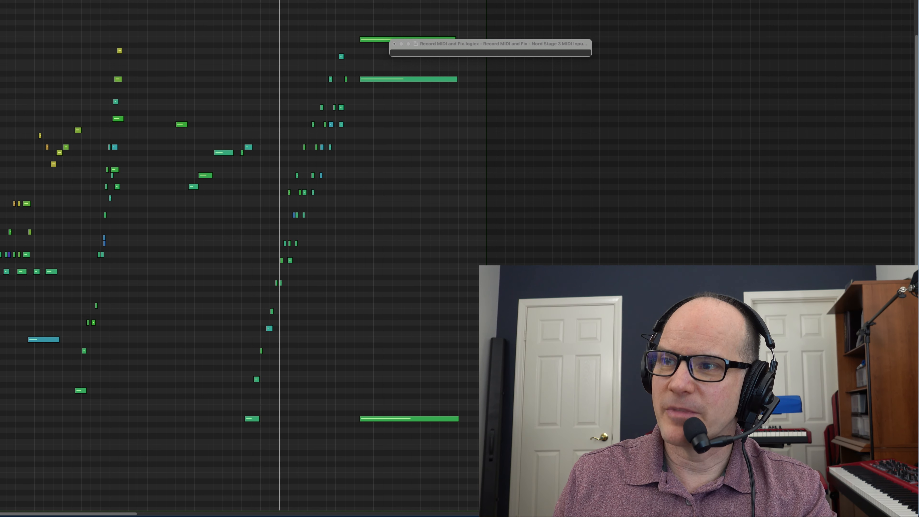
{"action": "key", "text": "space"}
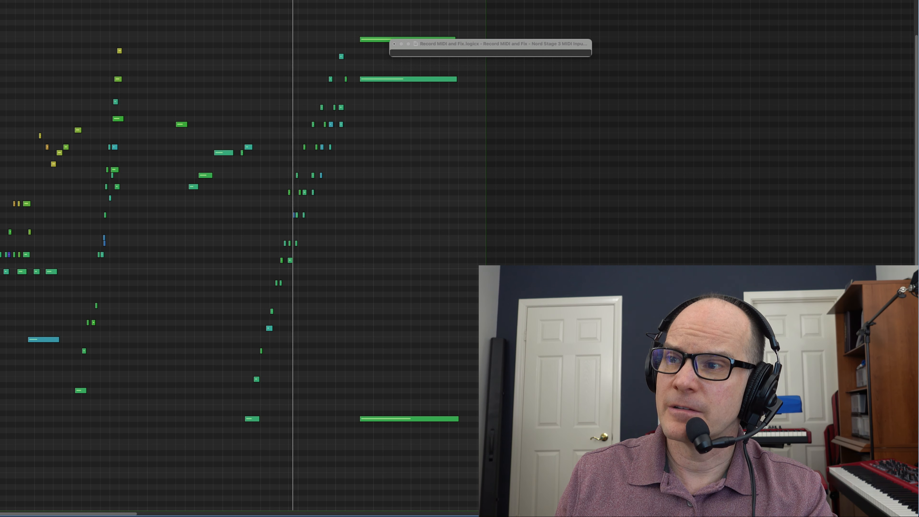
{"action": "key", "text": "space"}
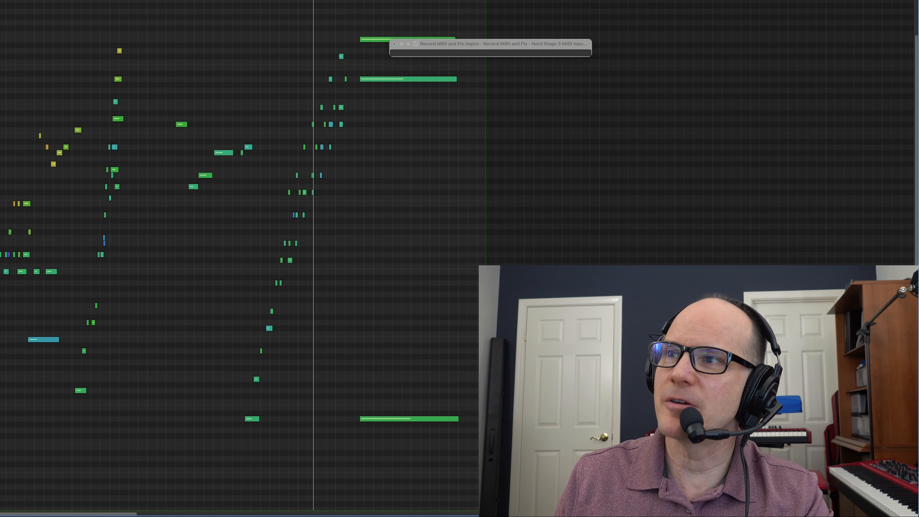
{"action": "scroll", "coordinate": [239, 259], "scroll_direction": "left", "scroll_amount": 12}
{"action": "key", "text": "space"}
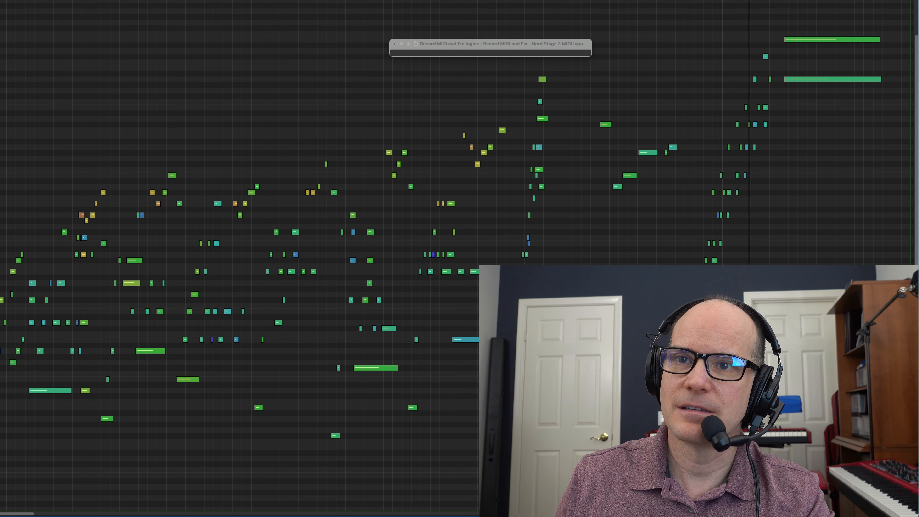
{"action": "scroll", "coordinate": [239, 258], "scroll_direction": "right", "scroll_amount": 15}
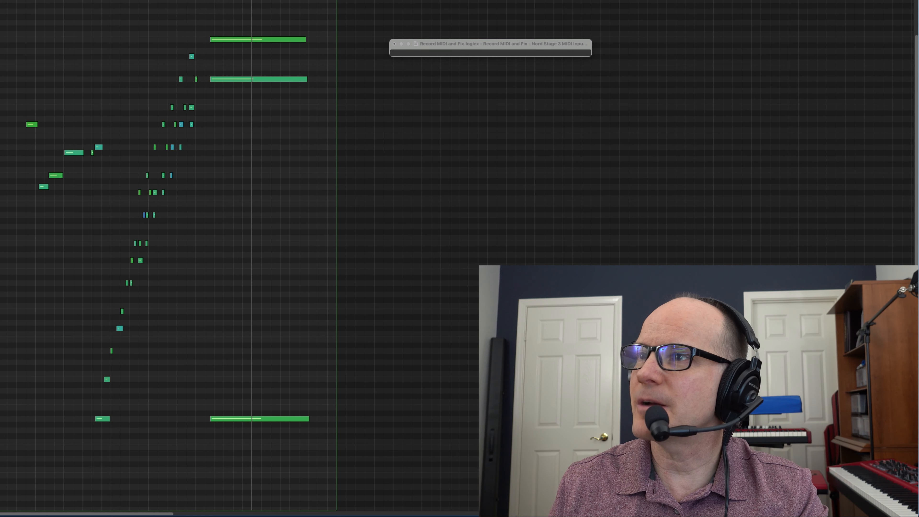
Step: Show the take in the Score editor, enlarged around bar 28, and audition the individual notes in that bar's first two beats
{"action": "left_click", "coordinate": [349, 69]}
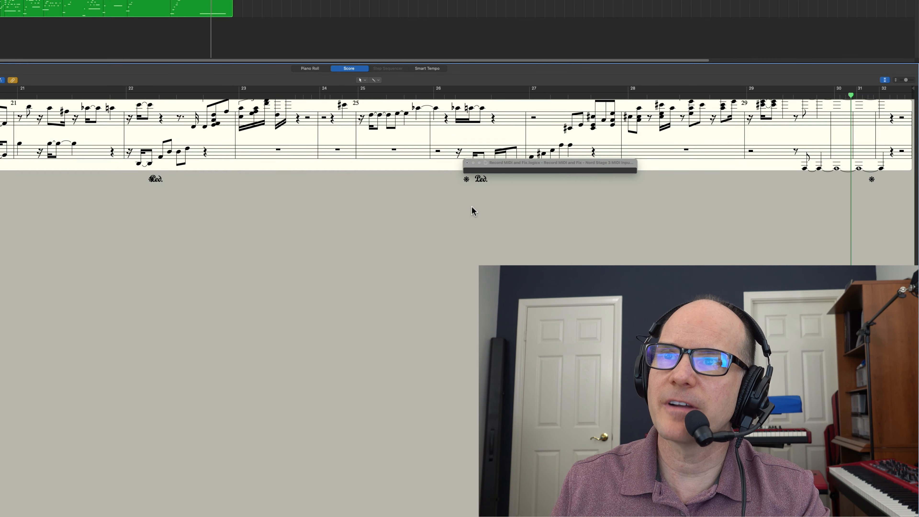
{"action": "double_click", "coordinate": [518, 95]}
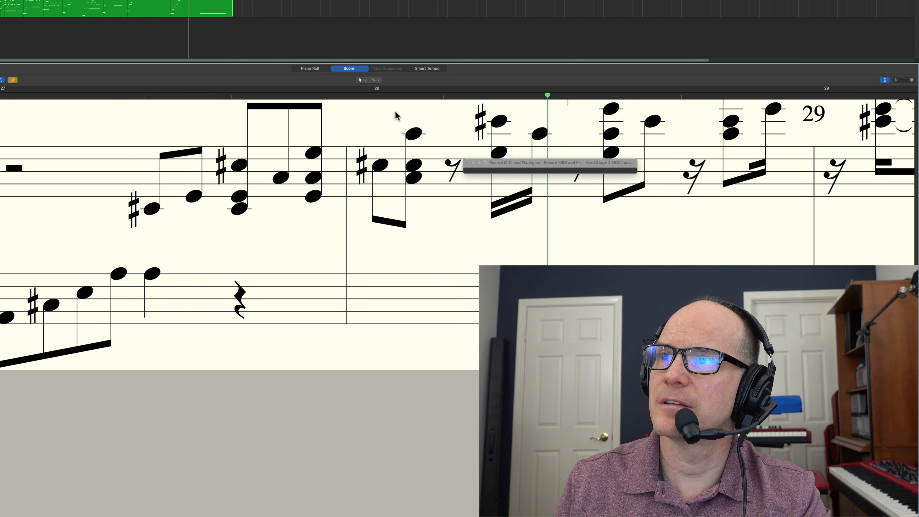
{"action": "left_click", "coordinate": [416, 134]}
{"action": "left_click", "coordinate": [415, 165]}
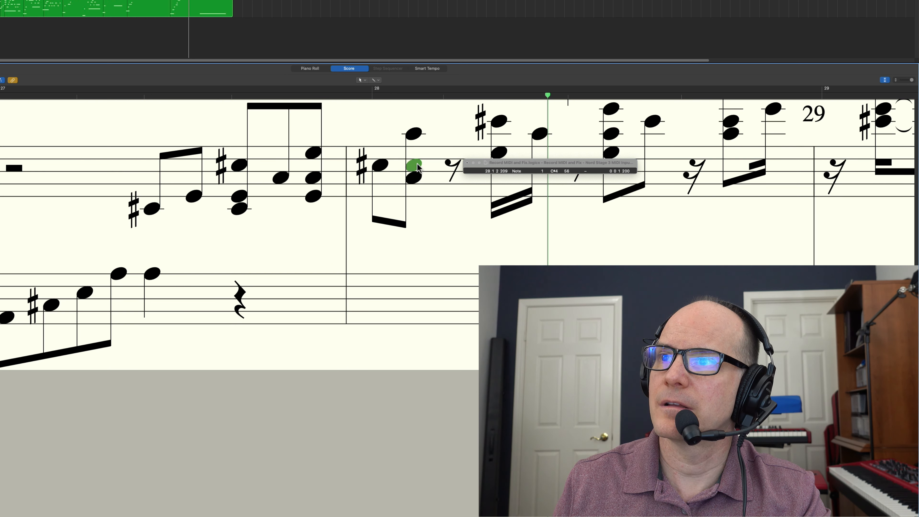
{"action": "left_click", "coordinate": [417, 178]}
{"action": "left_click", "coordinate": [499, 121]}
{"action": "left_click", "coordinate": [499, 152]}
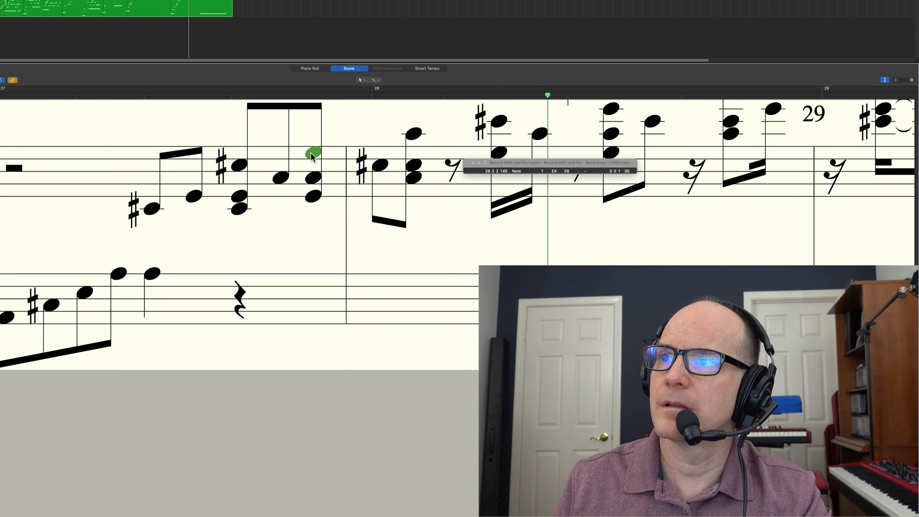
{"action": "left_click", "coordinate": [380, 166]}
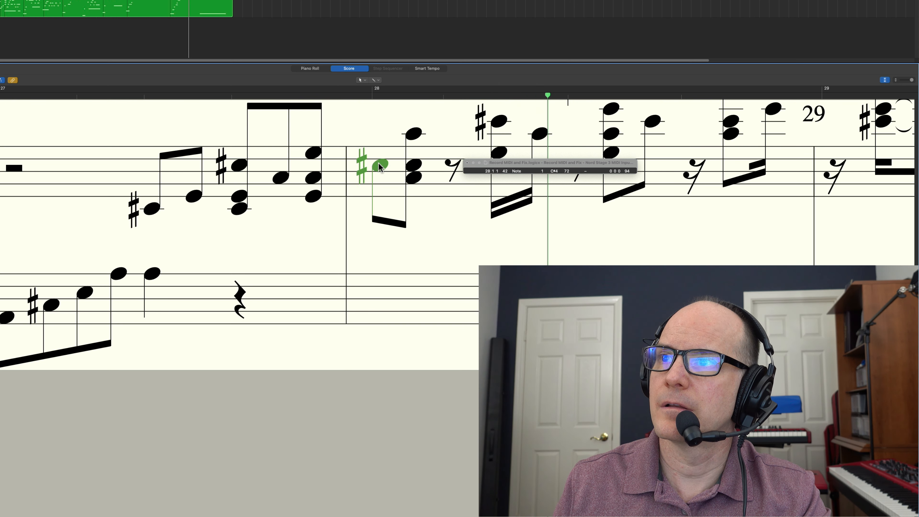
{"action": "left_click", "coordinate": [415, 135]}
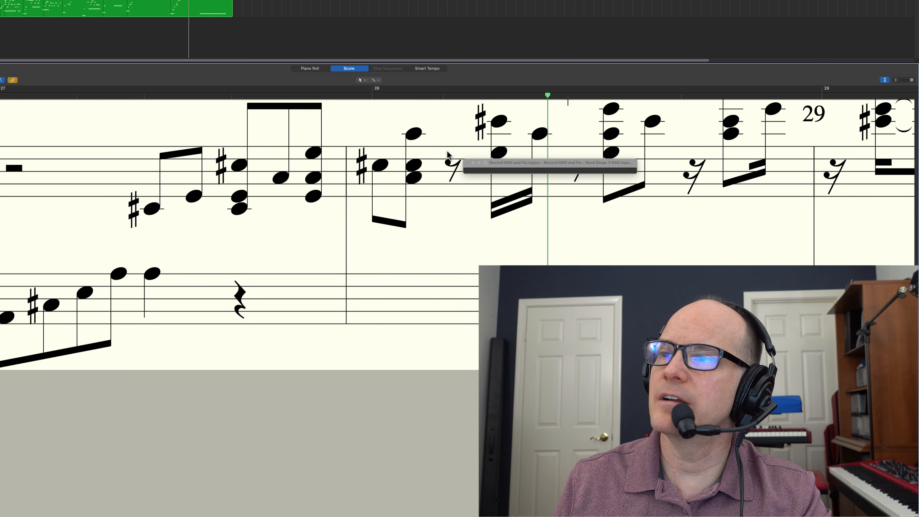
Step: Copy the C#4 in bar 28's first beat and paste the copy at the start of beat 2
{"action": "right_click", "coordinate": [412, 167]}
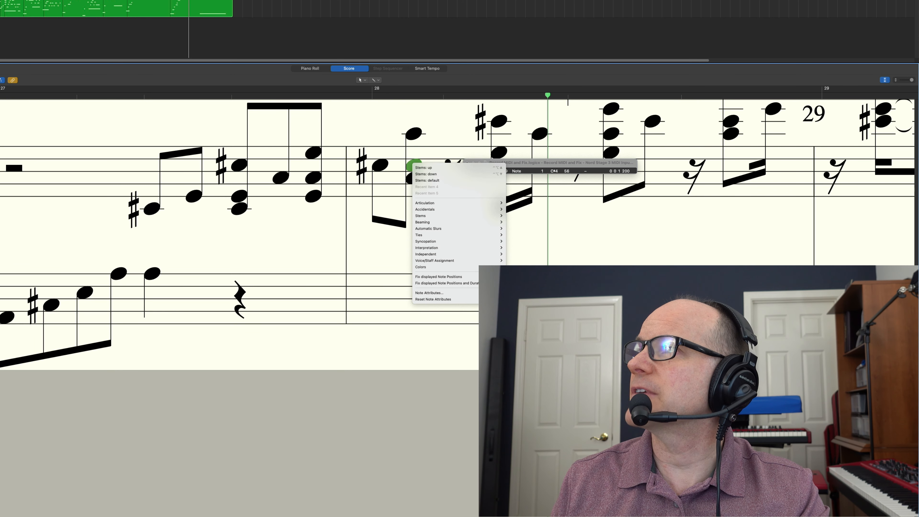
{"action": "key", "text": "Escape"}
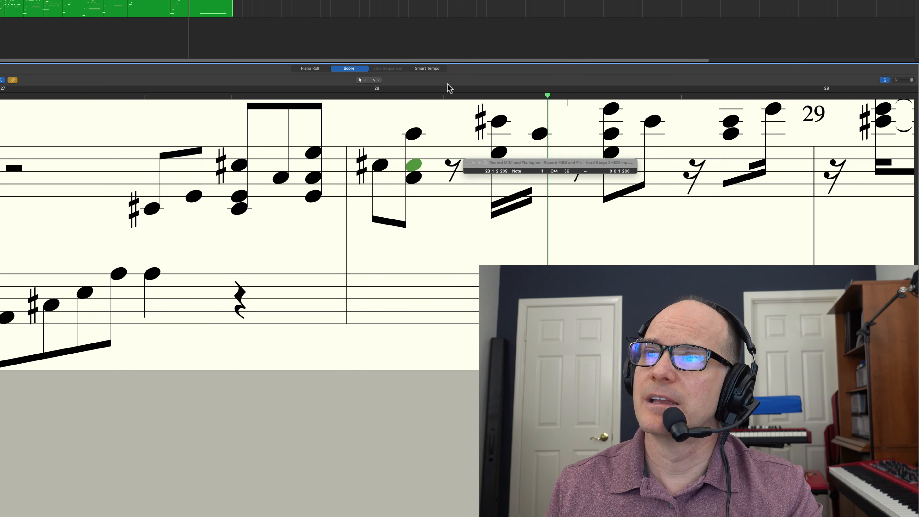
{"action": "left_click", "coordinate": [445, 90]}
{"action": "key", "text": "space"}
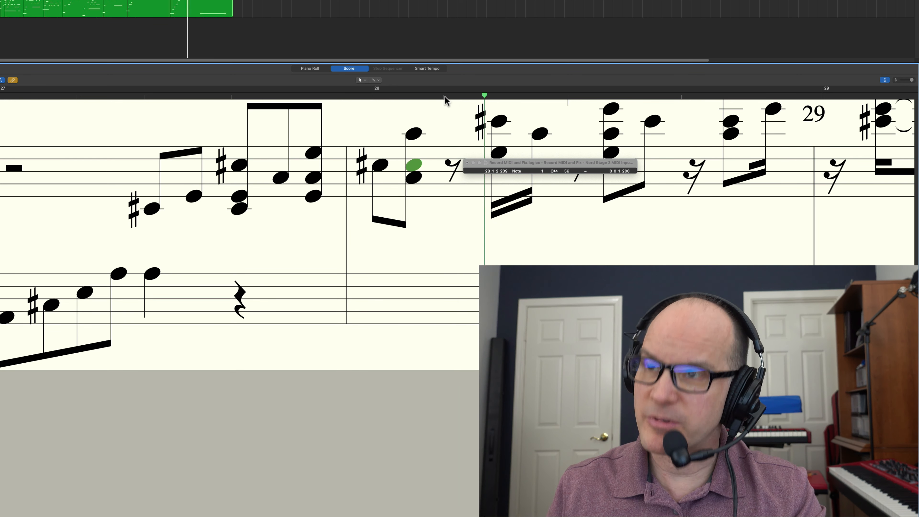
{"action": "key", "text": "space"}
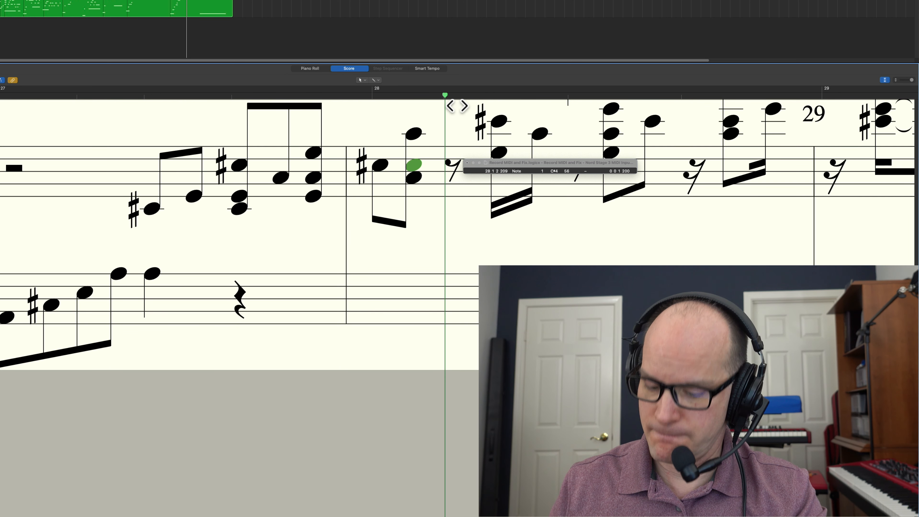
{"action": "key", "text": "semicolon"}
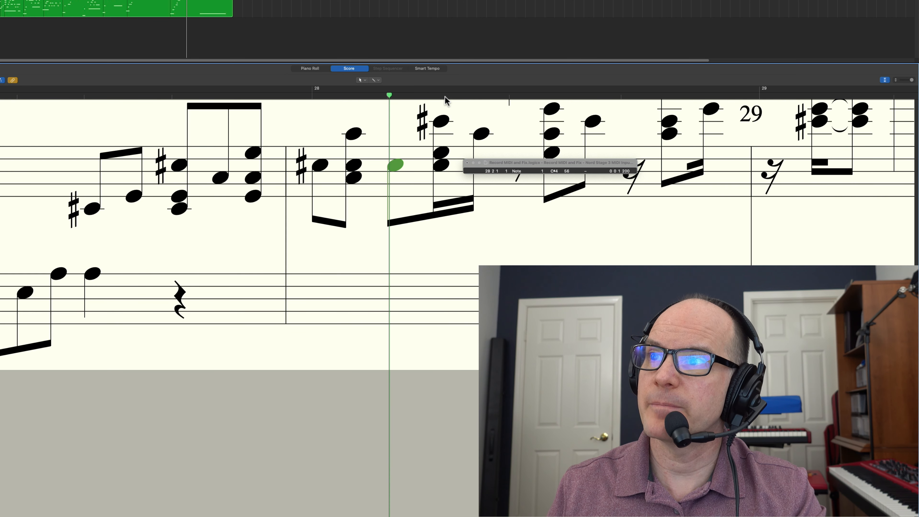
Step: Play the start of bar 28, raise the pasted note on beat 2 to E4, and replay the passage
{"action": "left_click", "coordinate": [322, 95]}
{"action": "key", "text": "space"}
{"action": "key", "text": "space"}
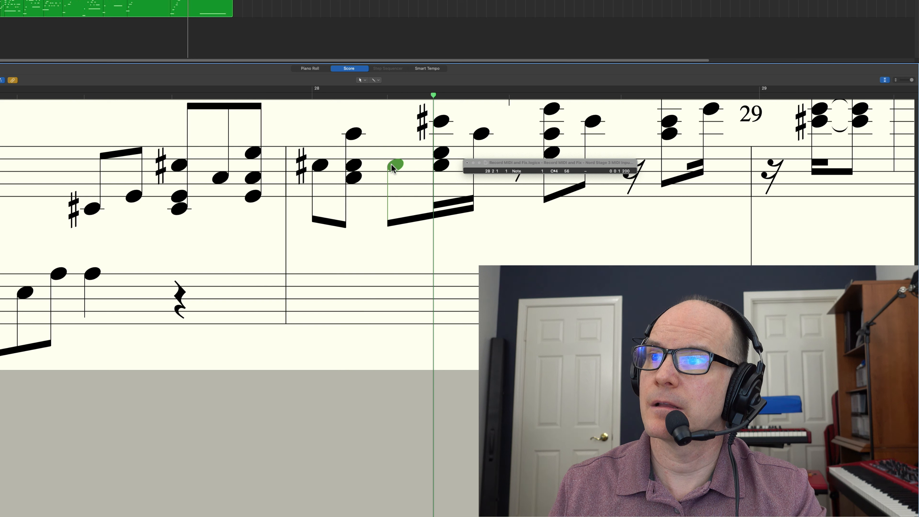
{"action": "left_click_drag", "start_coordinate": [392, 167], "coordinate": [393, 156]}
{"action": "left_click", "coordinate": [296, 96]}
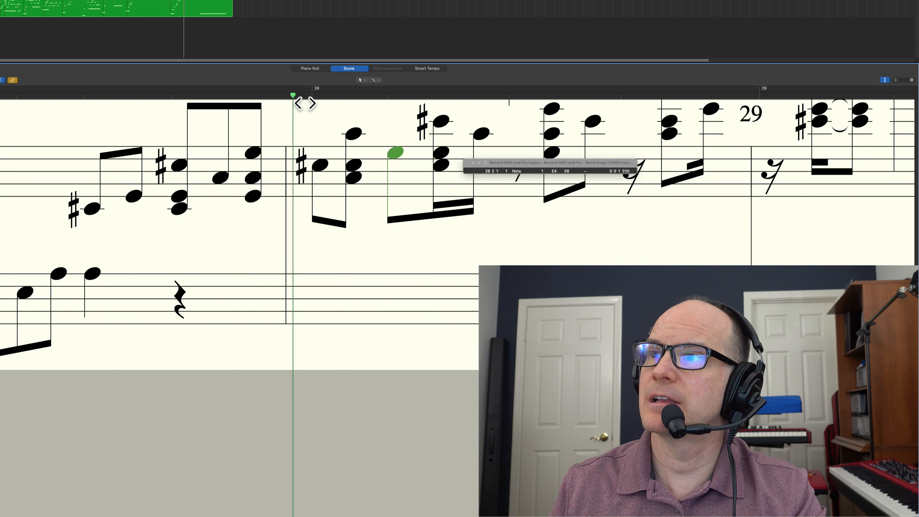
{"action": "key", "text": "space"}
{"action": "key", "text": "space"}
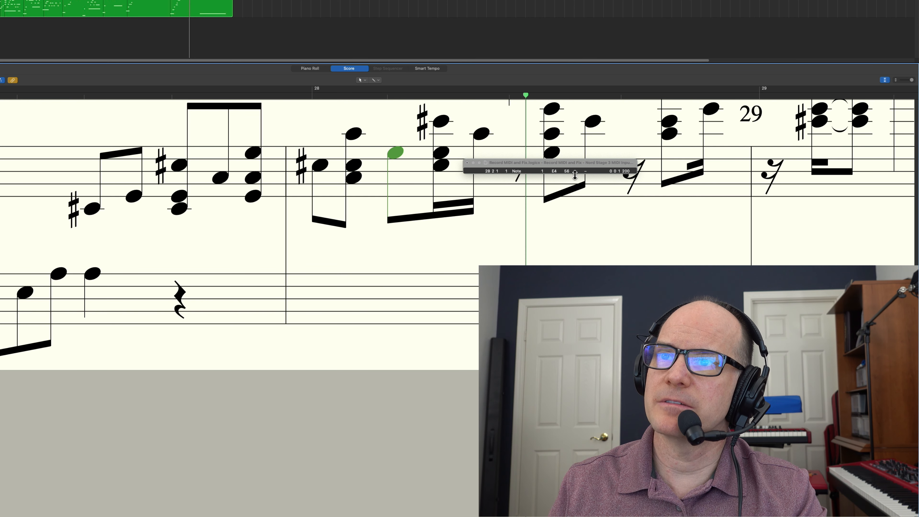
Step: Set the velocity of the E4 on beat 2 of bar 28 to 80 and replay the run
{"action": "double_click", "coordinate": [553, 170]}
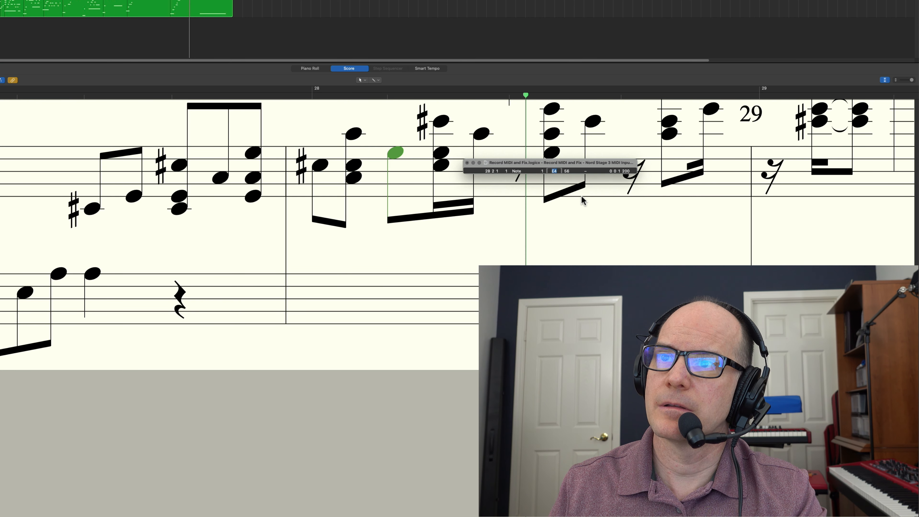
{"action": "double_click", "coordinate": [567, 171]}
{"action": "type", "text": "80"}
{"action": "key", "text": "Return"}
{"action": "left_click", "coordinate": [169, 94]}
{"action": "key", "text": "space"}
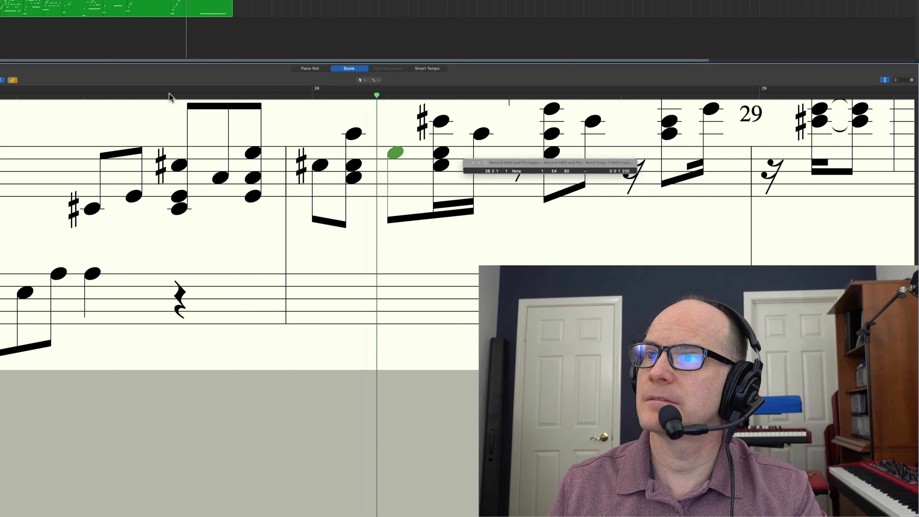
{"action": "double_click", "coordinate": [396, 155]}
{"action": "key", "text": "Escape"}
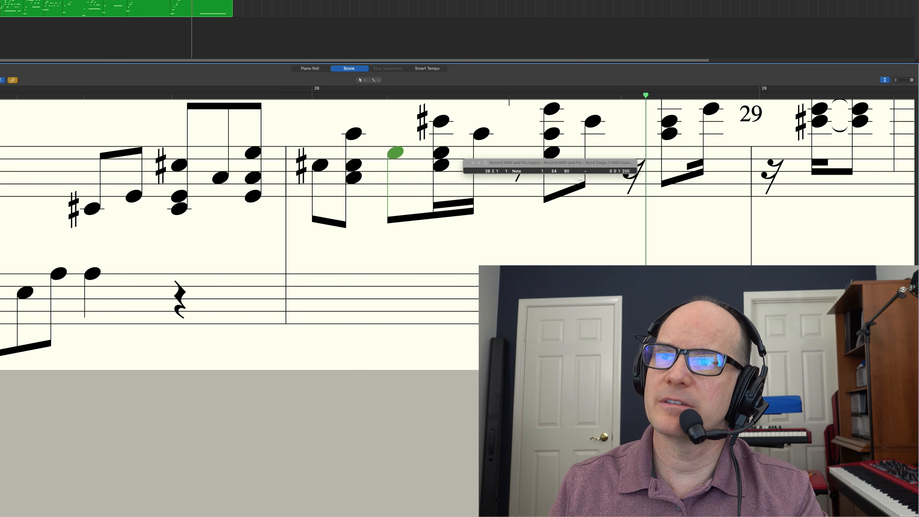
Step: Set the velocity of bar 28's E4 on beat 2 to 70 and play the run from bar 27
{"action": "double_click", "coordinate": [567, 171]}
{"action": "type", "text": "70"}
{"action": "key", "text": "Return"}
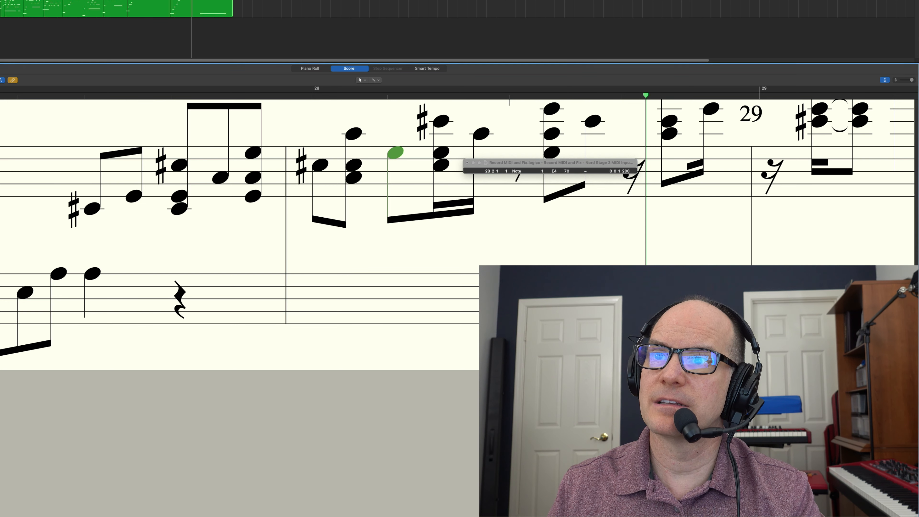
{"action": "left_click", "coordinate": [49, 94]}
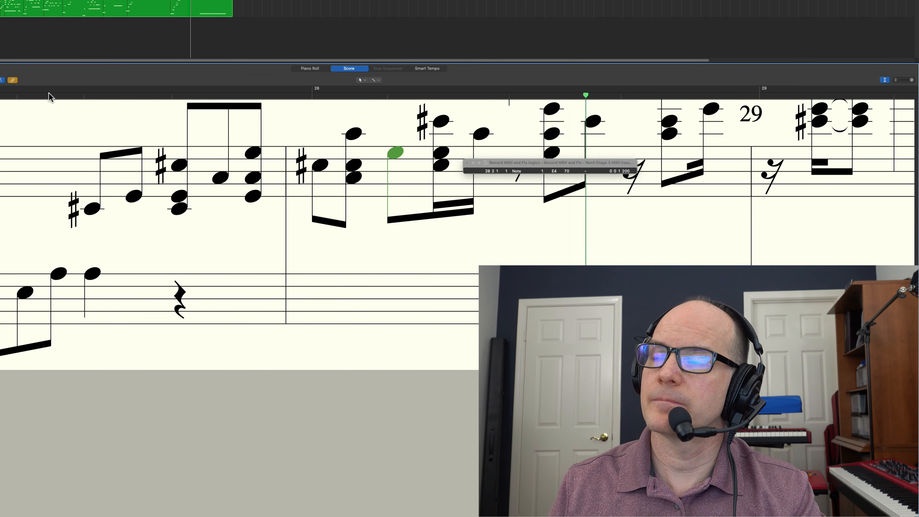
{"action": "double_click", "coordinate": [396, 153]}
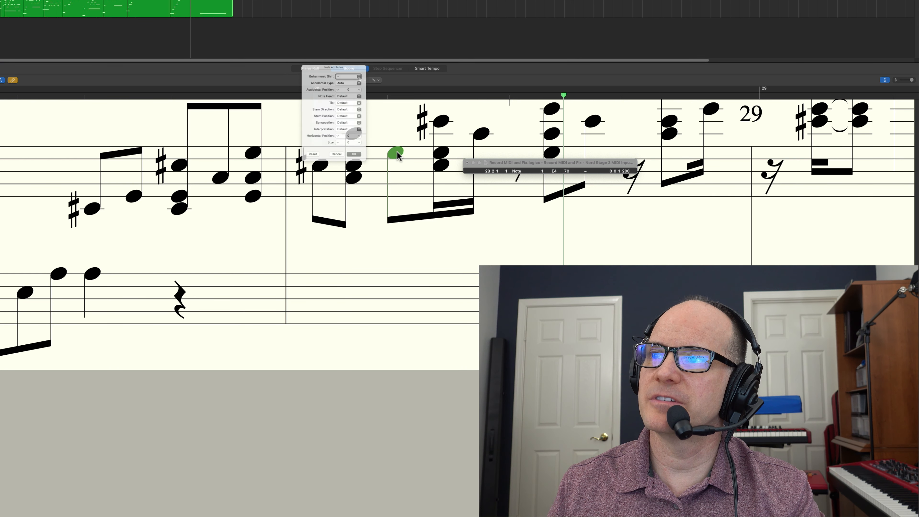
{"action": "key", "text": "Escape"}
Step: Check the velocities of the notes around bar 28's E4 and set the velocity of the C#5 in beat 2 to 65
{"action": "left_click", "coordinate": [356, 164]}
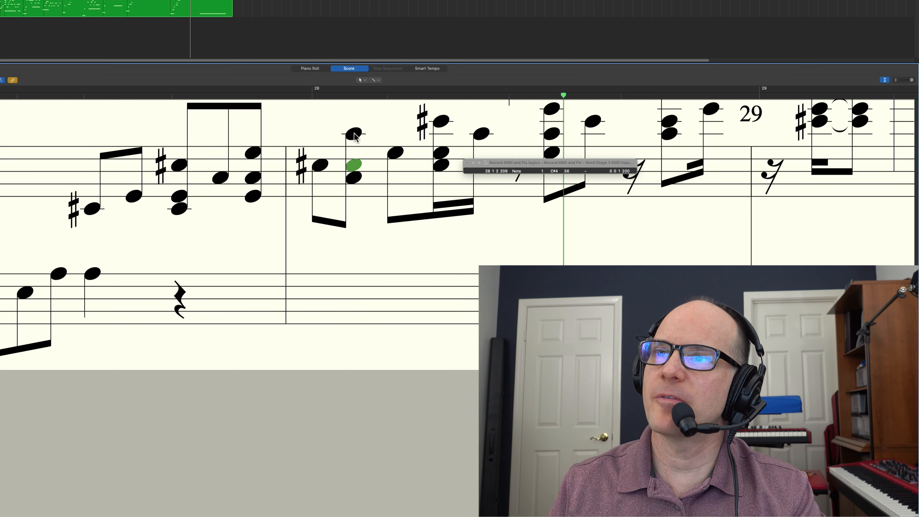
{"action": "left_click", "coordinate": [320, 166]}
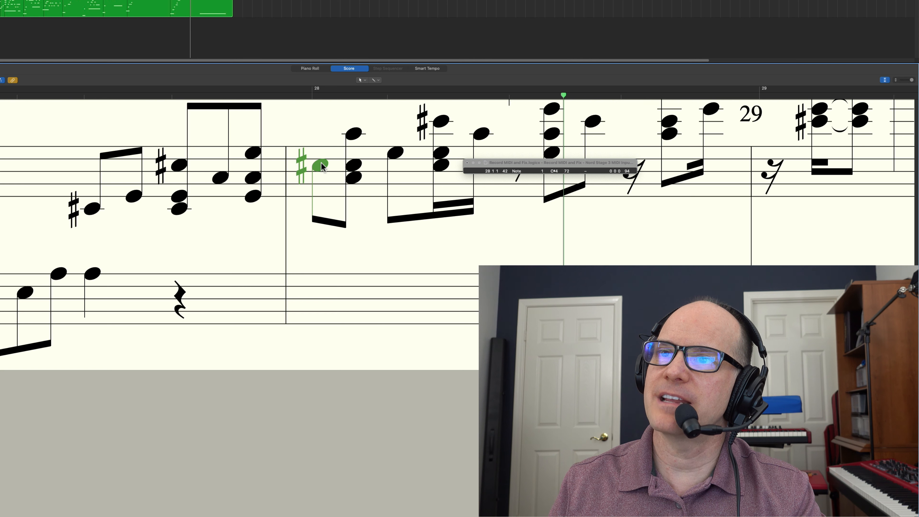
{"action": "left_click", "coordinate": [442, 122]}
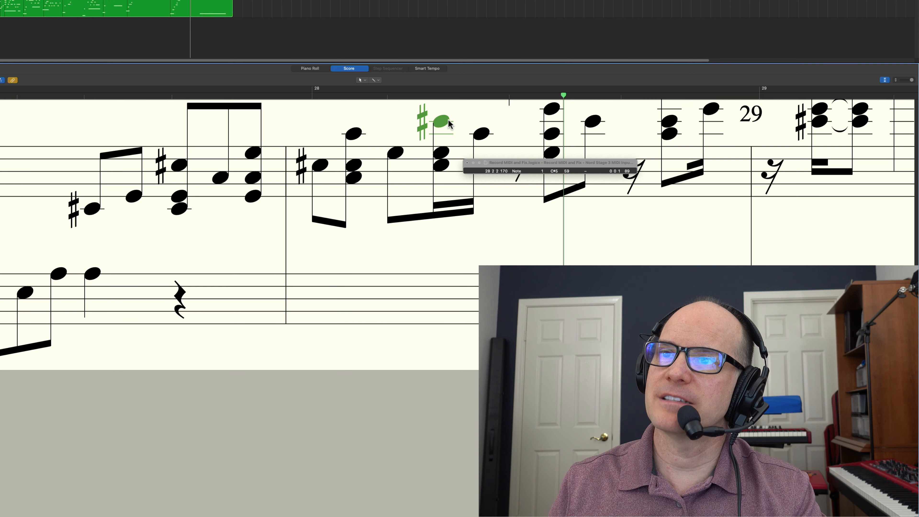
{"action": "double_click", "coordinate": [567, 171]}
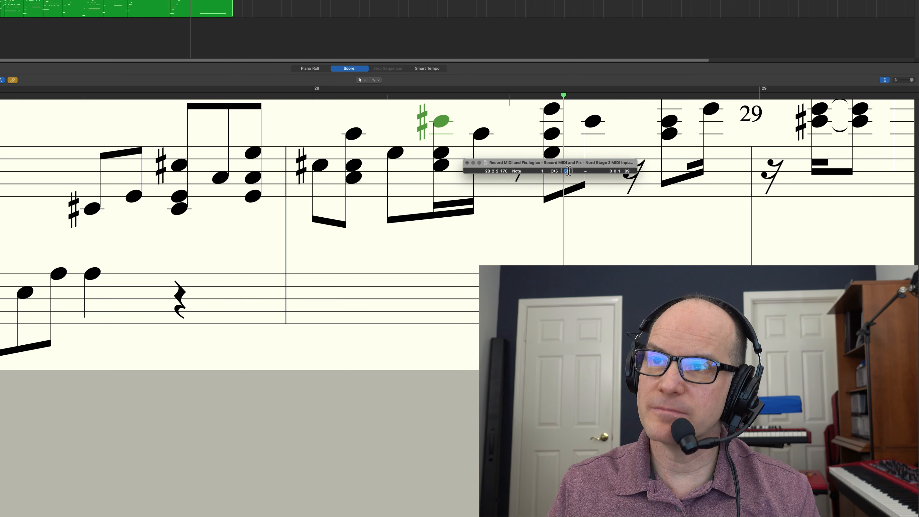
{"action": "type", "text": "65"}
{"action": "key", "text": "Return"}
Step: Set the velocity of the E4 on beat 2 of bar 28 to 60, replay the run, and set the velocity to 65
{"action": "left_click", "coordinate": [396, 153]}
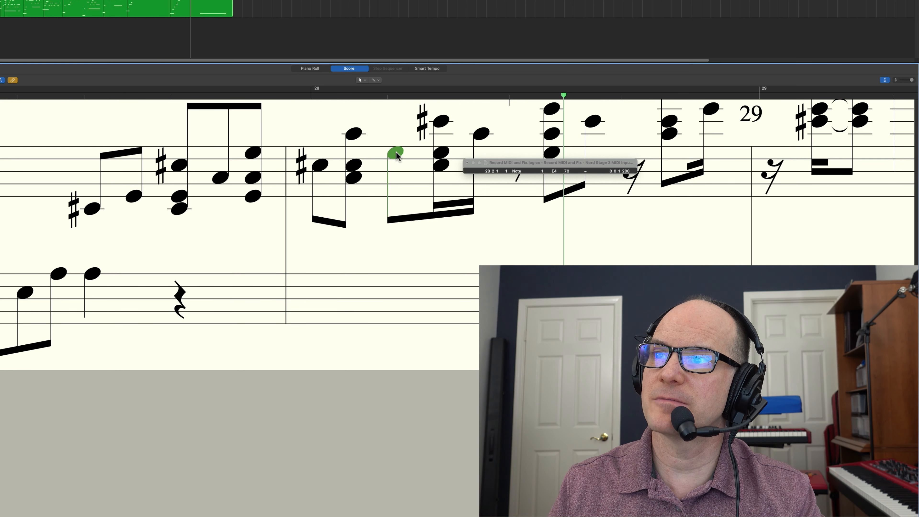
{"action": "double_click", "coordinate": [566, 171]}
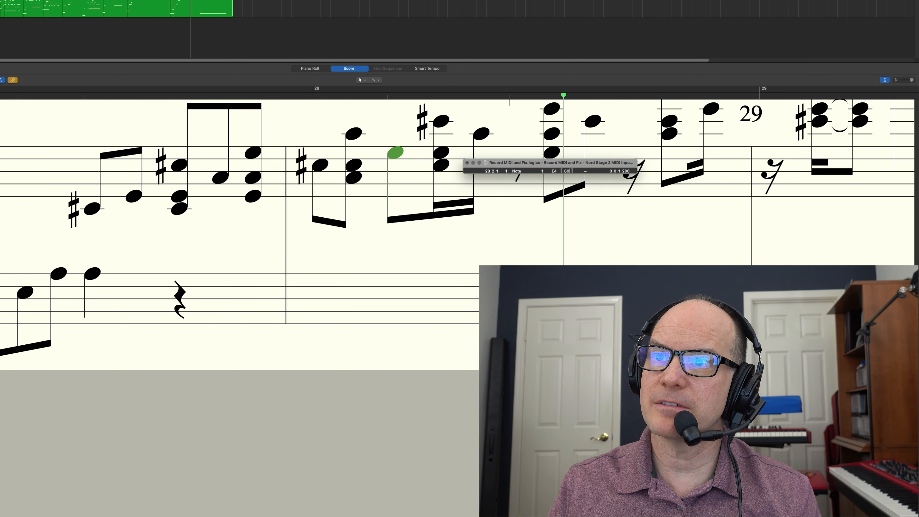
{"action": "key", "text": "Return"}
{"action": "double_click", "coordinate": [201, 95]}
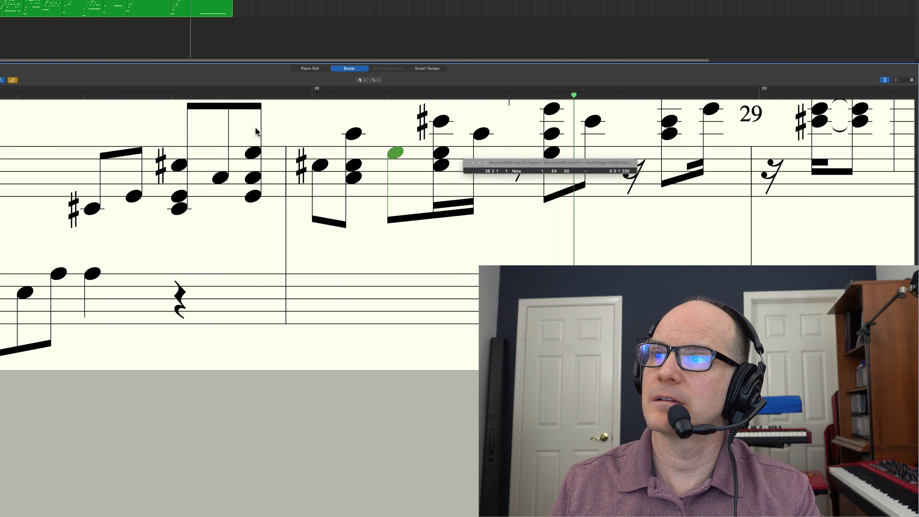
{"action": "double_click", "coordinate": [566, 170]}
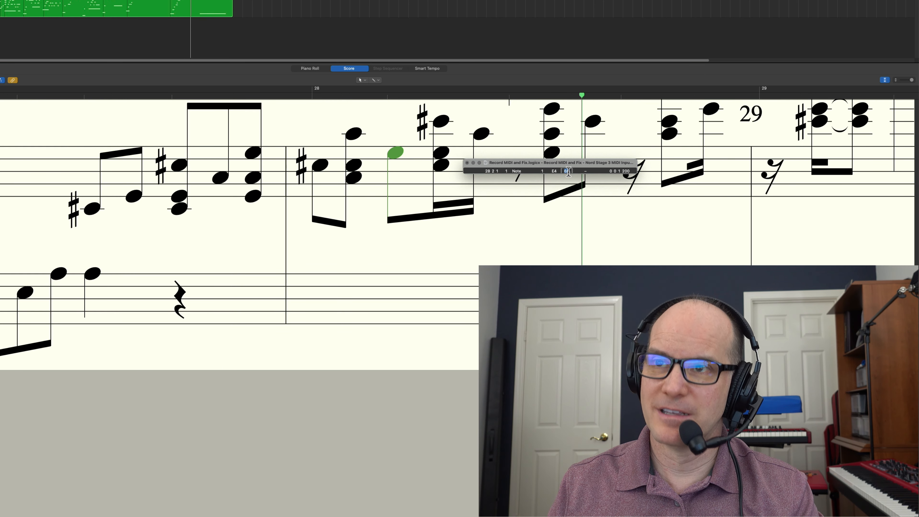
{"action": "key", "text": "Return"}
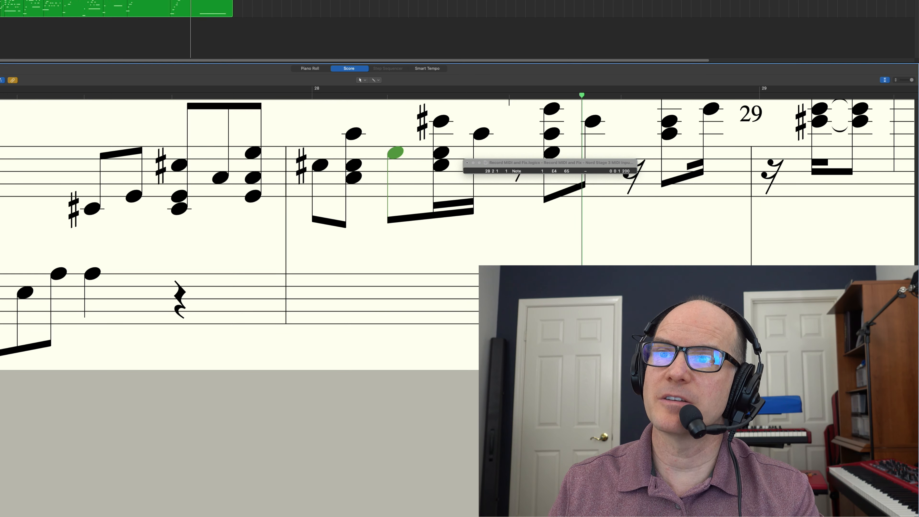
Step: Show the take in the piano roll and play the run from the start of bar 28
{"action": "left_click", "coordinate": [365, 160]}
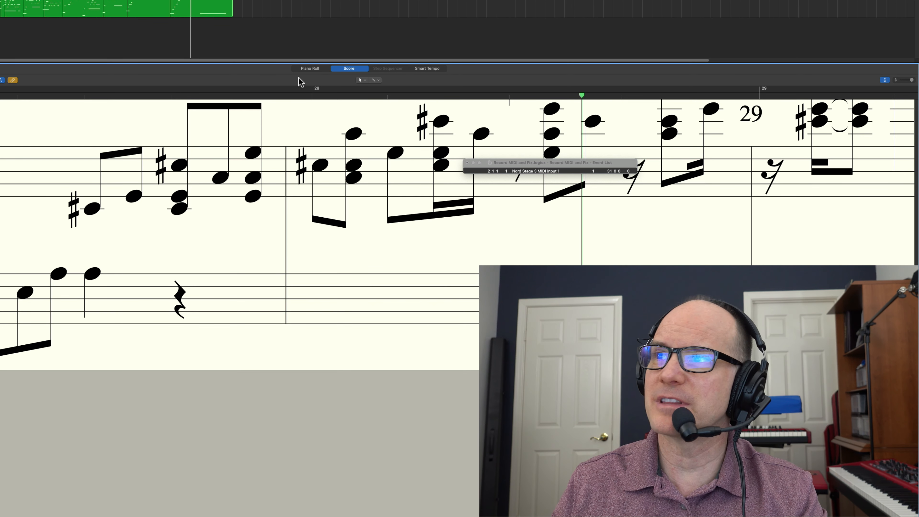
{"action": "left_click", "coordinate": [308, 69]}
{"action": "scroll", "coordinate": [739, 216], "scroll_direction": "up", "scroll_amount": 5}
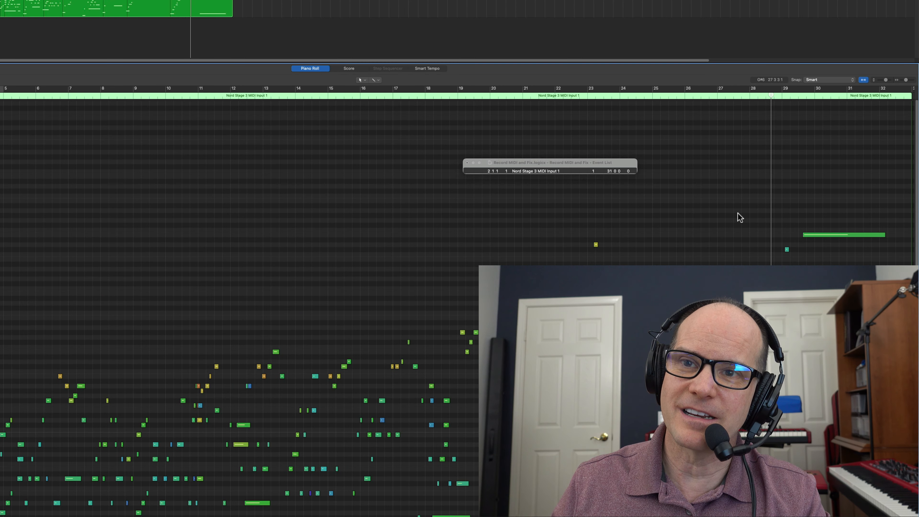
{"action": "scroll", "coordinate": [763, 105], "scroll_direction": "down", "scroll_amount": 8}
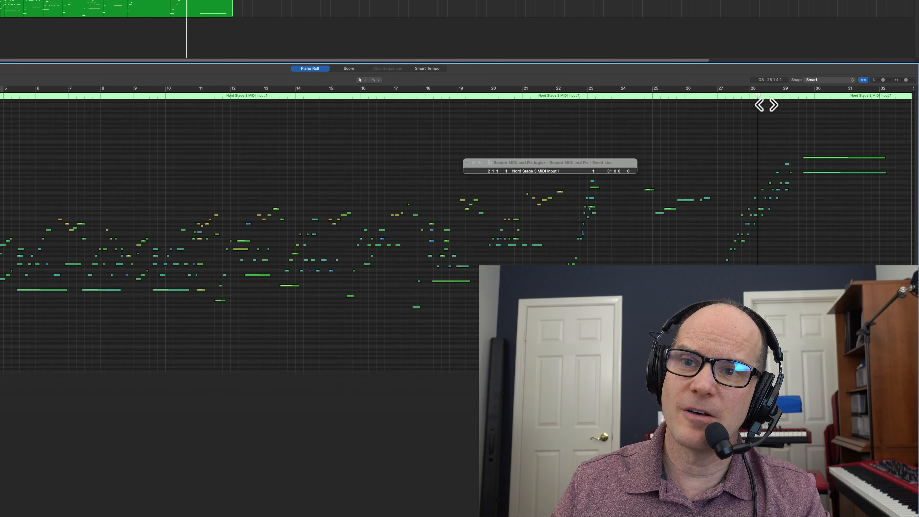
{"action": "right_click", "coordinate": [755, 97]}
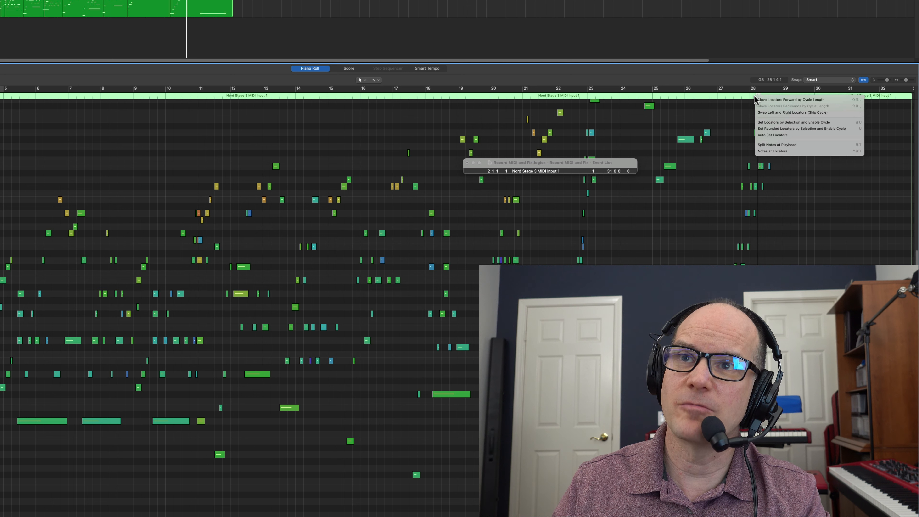
{"action": "left_click", "coordinate": [739, 120]}
{"action": "key", "text": "space"}
{"action": "key", "text": "space"}
{"action": "scroll", "coordinate": [764, 147], "scroll_direction": "up", "scroll_amount": 2}
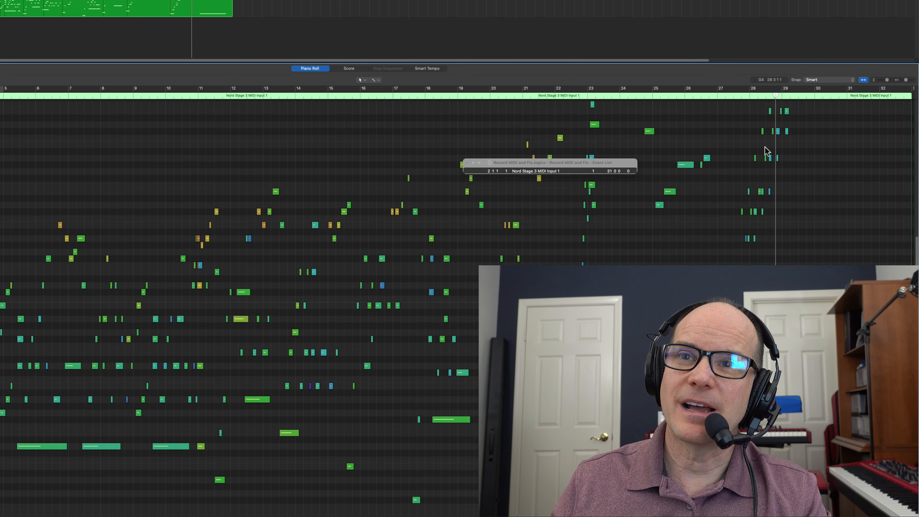
{"action": "scroll", "coordinate": [764, 148], "scroll_direction": "up", "scroll_amount": 4}
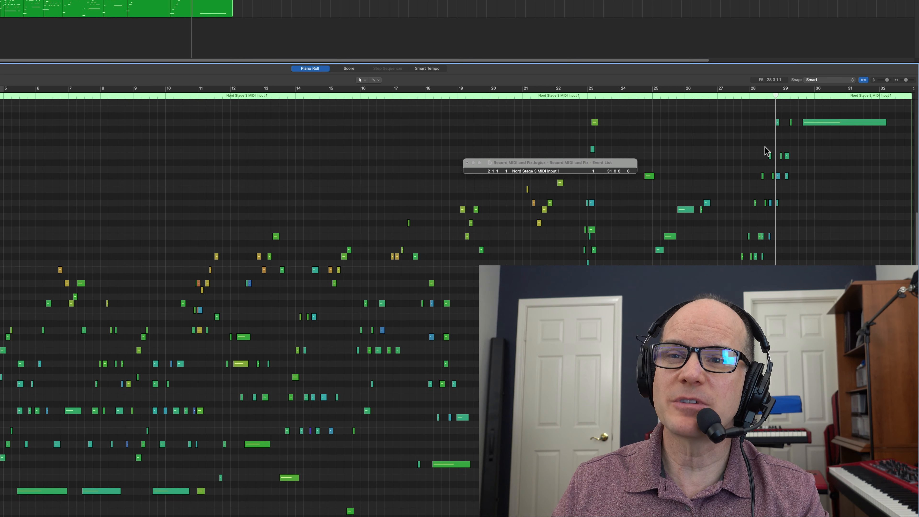
Step: Play the take through to the final chord with all its notes in view, moving the event list out of the way
{"action": "left_click", "coordinate": [798, 216], "text": "ctrl+alt"}
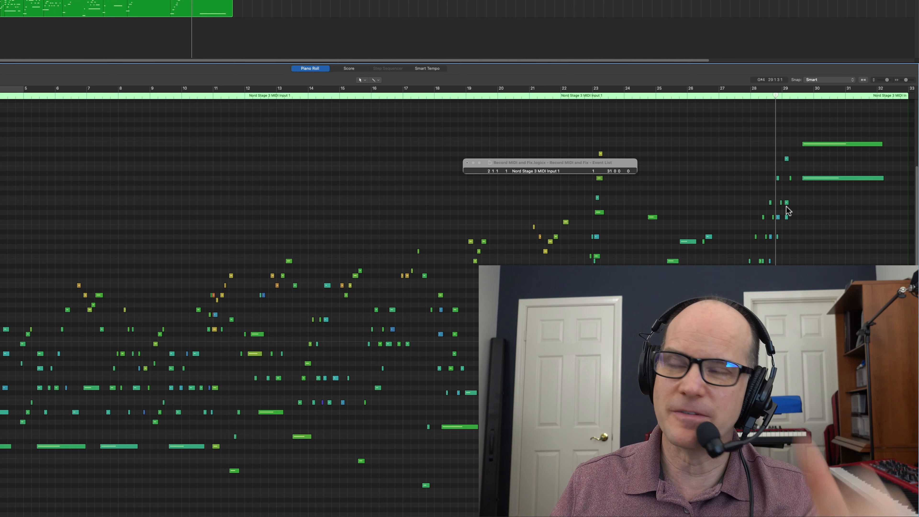
{"action": "left_click", "coordinate": [798, 216], "text": "ctrl+alt"}
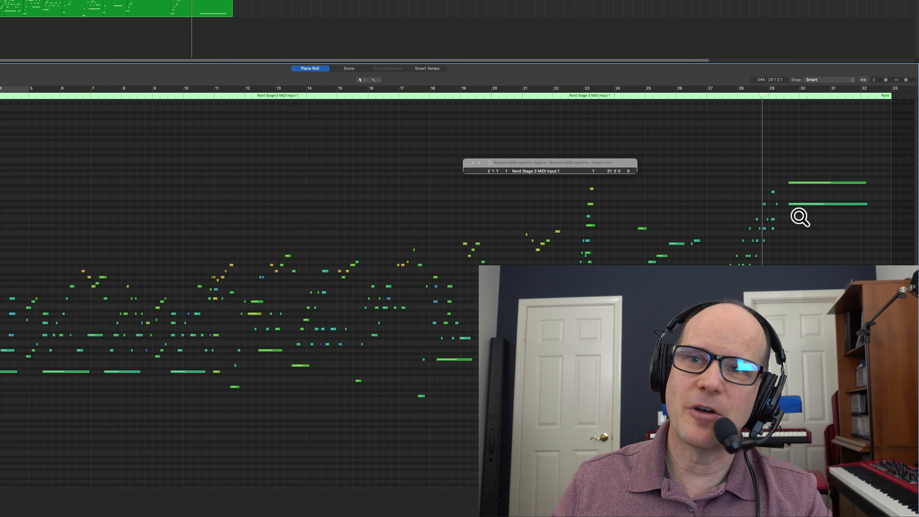
{"action": "scroll", "coordinate": [800, 218], "scroll_direction": "up", "scroll_amount": 5}
{"action": "scroll", "coordinate": [800, 217], "scroll_direction": "down", "scroll_amount": 8}
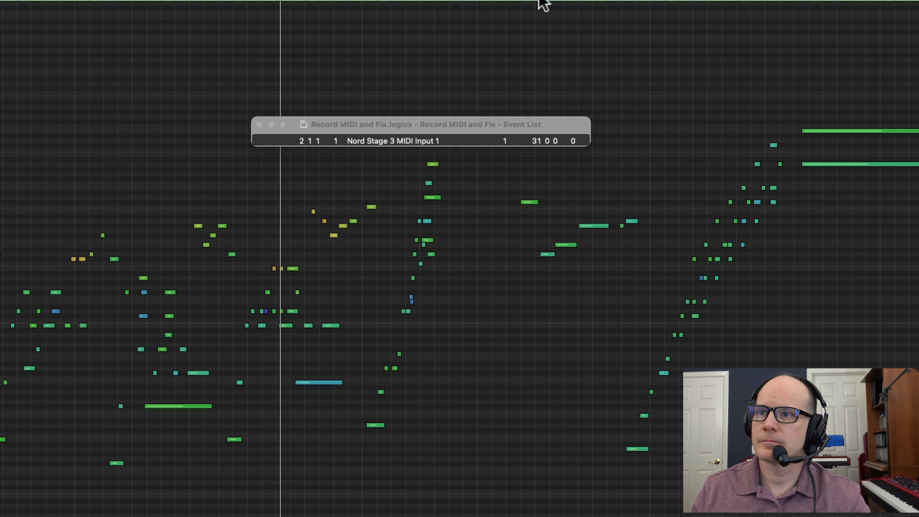
{"action": "left_click_drag", "start_coordinate": [419, 124], "coordinate": [417, 60]}
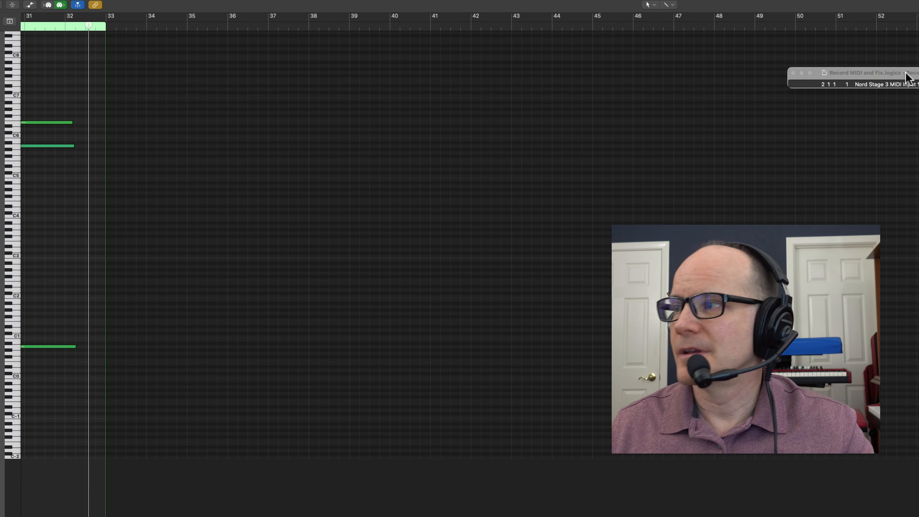
{"action": "key", "text": "space"}
{"action": "scroll", "coordinate": [579, 156], "scroll_direction": "left", "scroll_amount": 10}
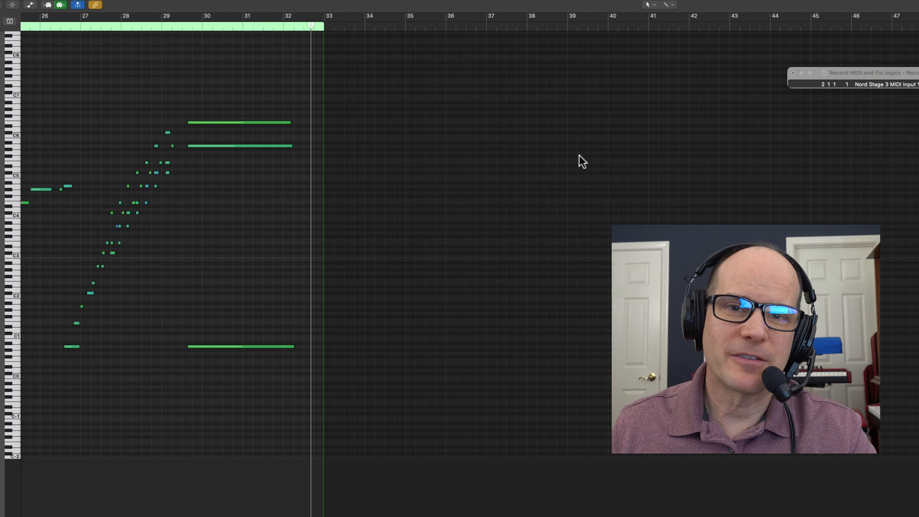
{"action": "scroll", "coordinate": [578, 160], "scroll_direction": "left", "scroll_amount": 2}
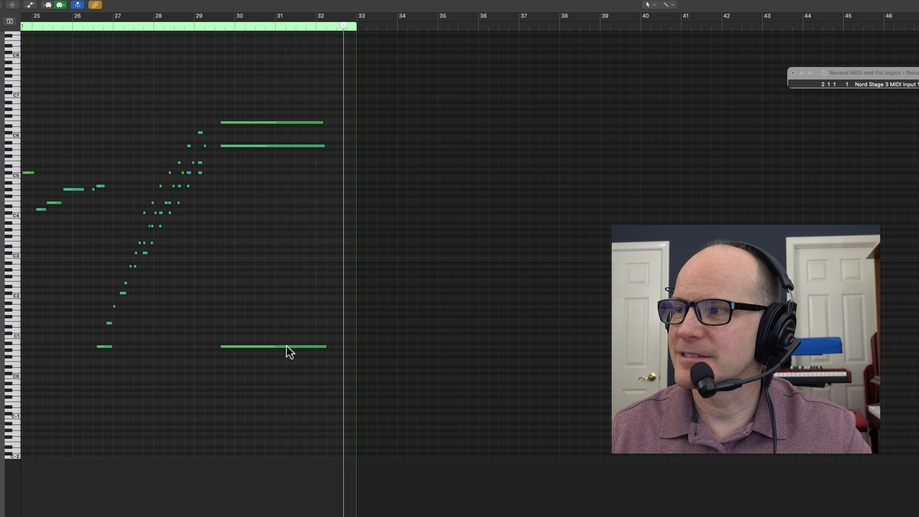
Step: Bring the event list beside the notes and set the velocity of the long A0 note in bar 29 to 56
{"action": "left_click_drag", "start_coordinate": [882, 72], "coordinate": [391, 200]}
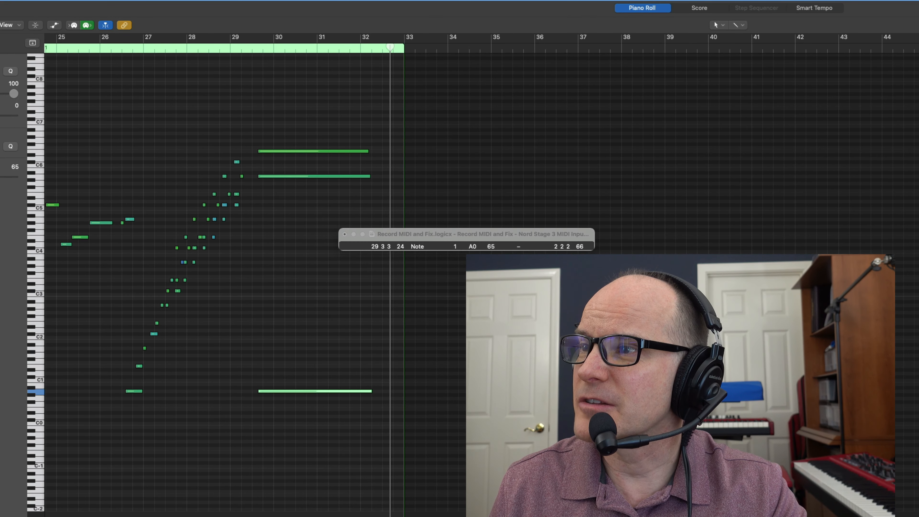
{"action": "double_click", "coordinate": [491, 246]}
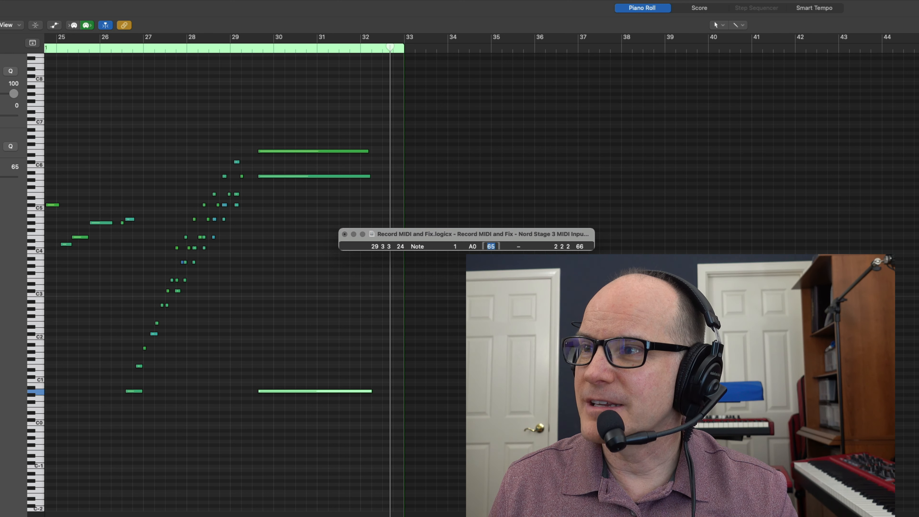
{"action": "left_click_drag", "start_coordinate": [544, 353], "coordinate": [365, 133]}
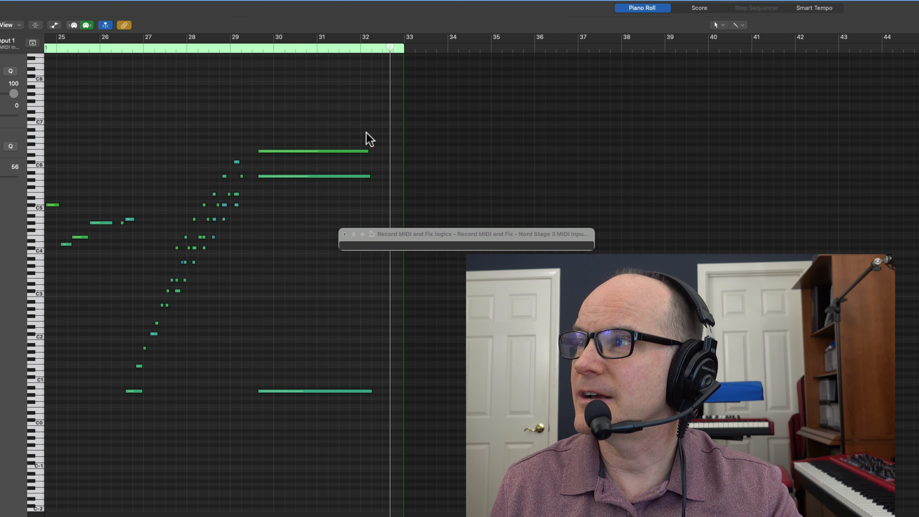
Step: Play the ascending run from just before bar 27 into the final chord
{"action": "left_click", "coordinate": [204, 44]}
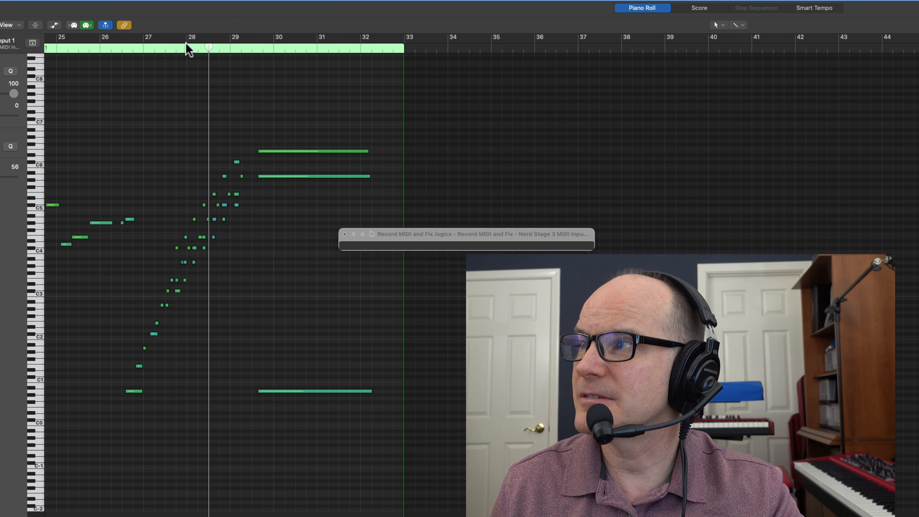
{"action": "left_click", "coordinate": [186, 47]}
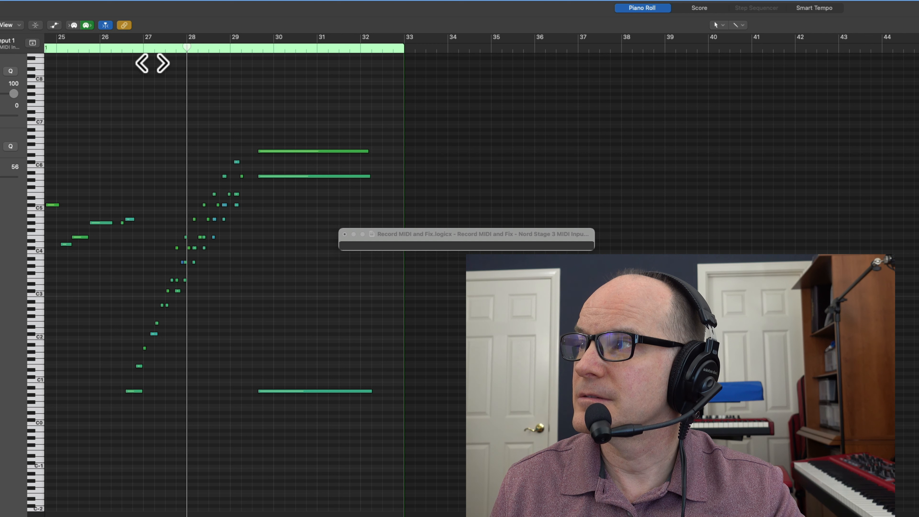
{"action": "left_click", "coordinate": [134, 50]}
{"action": "key", "text": "space"}
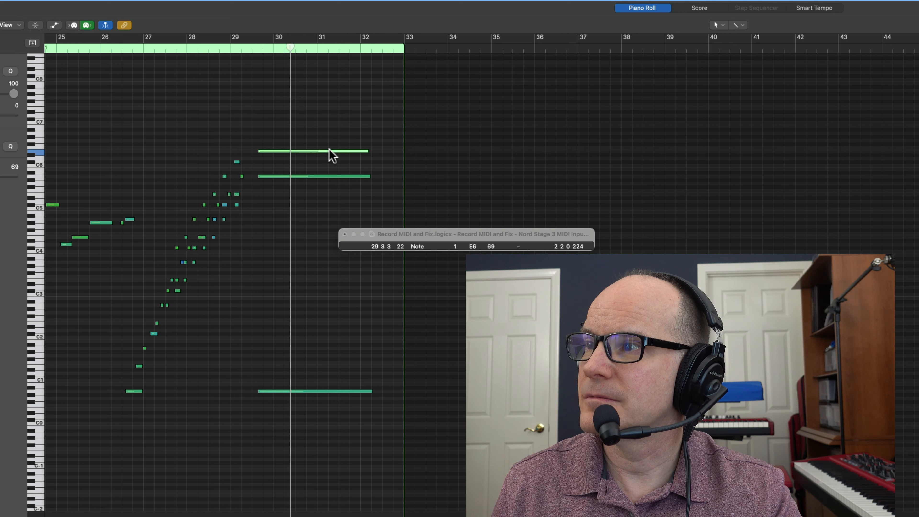
Step: Set the velocity of the long E6 note in bar 29 to 50 and replay the ending from around bar 28
{"action": "double_click", "coordinate": [491, 247]}
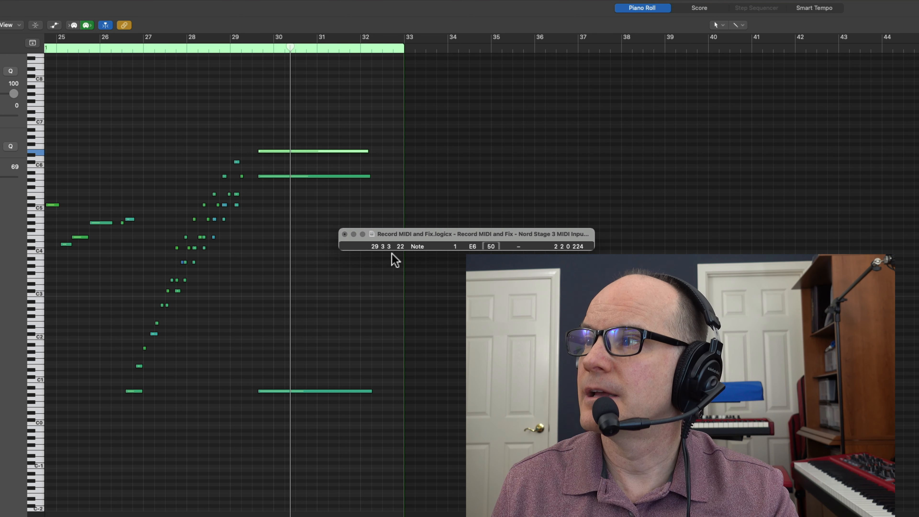
{"action": "type", "text": "50"}
{"action": "left_click", "coordinate": [253, 60]}
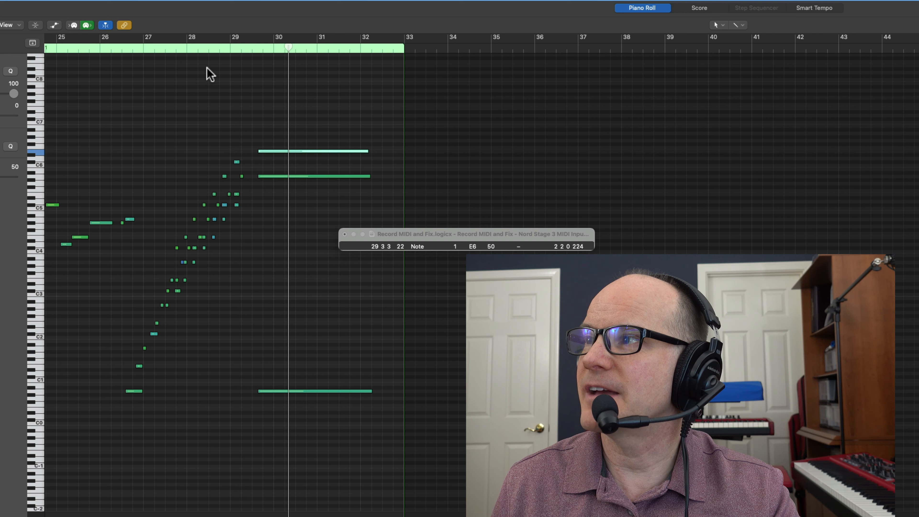
{"action": "left_click_drag", "start_coordinate": [217, 50], "coordinate": [235, 58]}
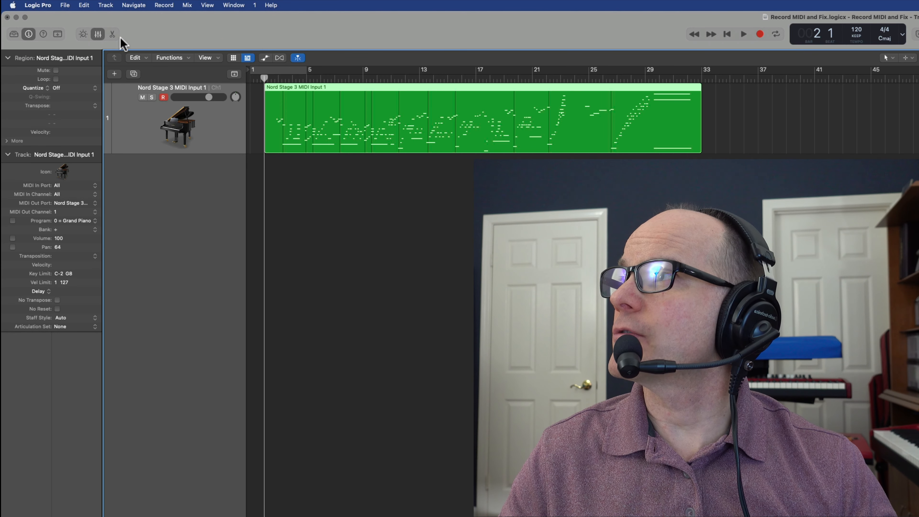
Step: Add a new audio track below the Nord Stage 3 MIDI track and increase its track height
{"action": "left_click", "coordinate": [106, 5]}
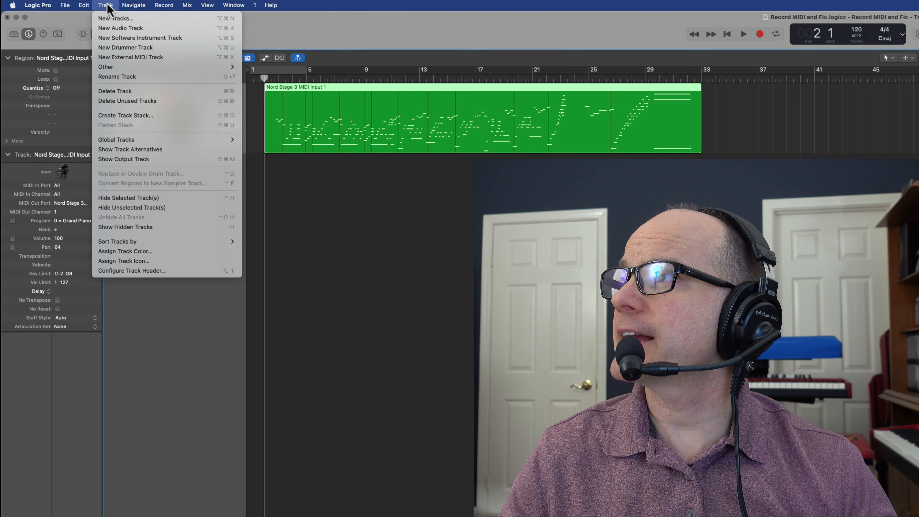
{"action": "left_click", "coordinate": [105, 28]}
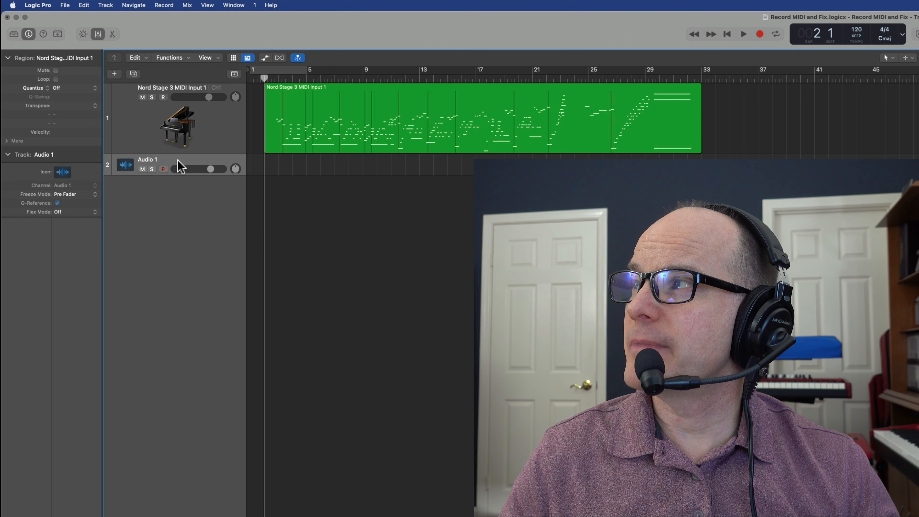
{"action": "left_click_drag", "start_coordinate": [176, 195], "coordinate": [177, 226]}
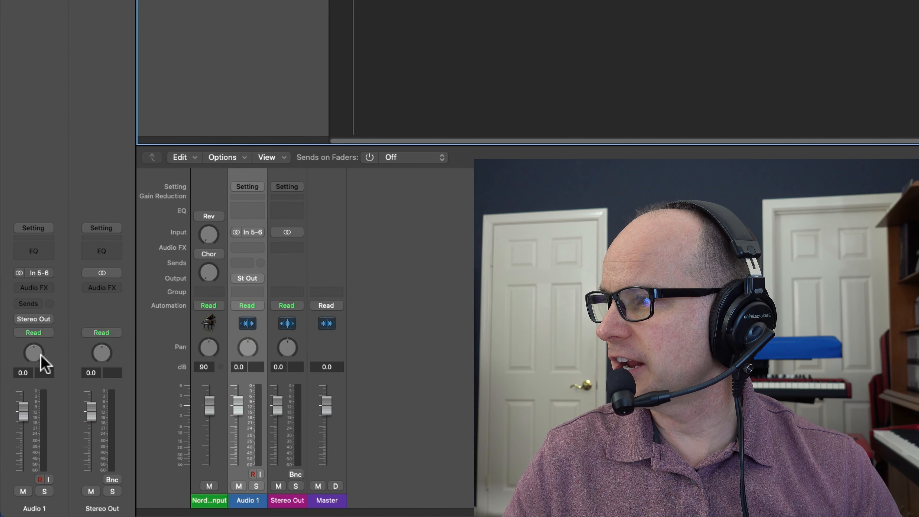
Step: Choose Input 5-6 as the stereo input of the Audio 1 track
{"action": "left_click", "coordinate": [40, 273]}
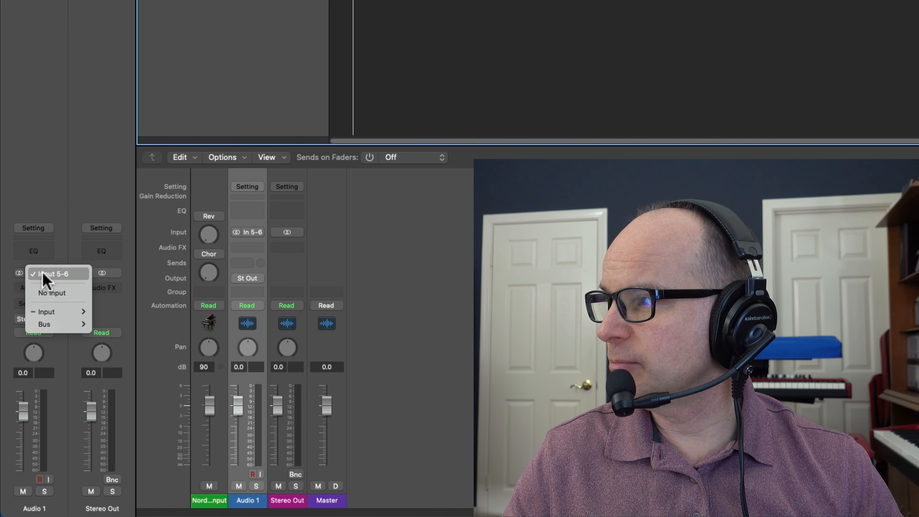
{"action": "left_click", "coordinate": [63, 275]}
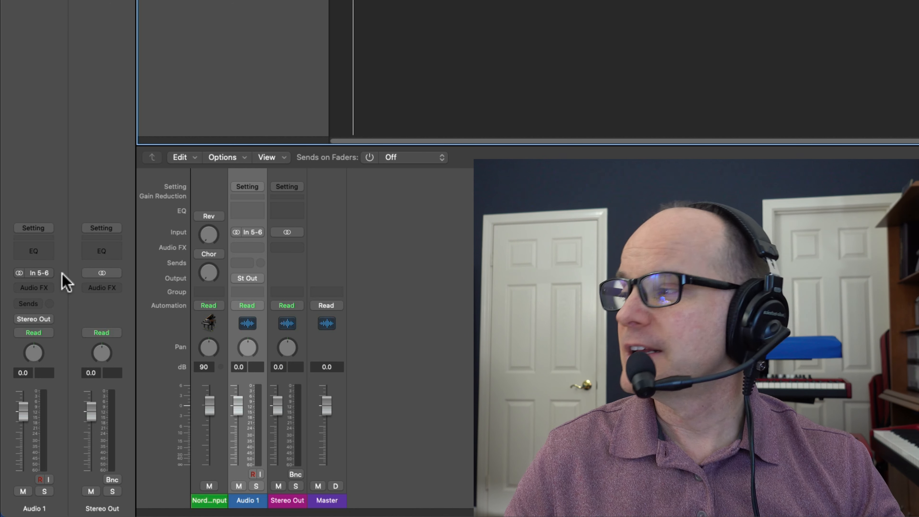
{"action": "left_click", "coordinate": [38, 274]}
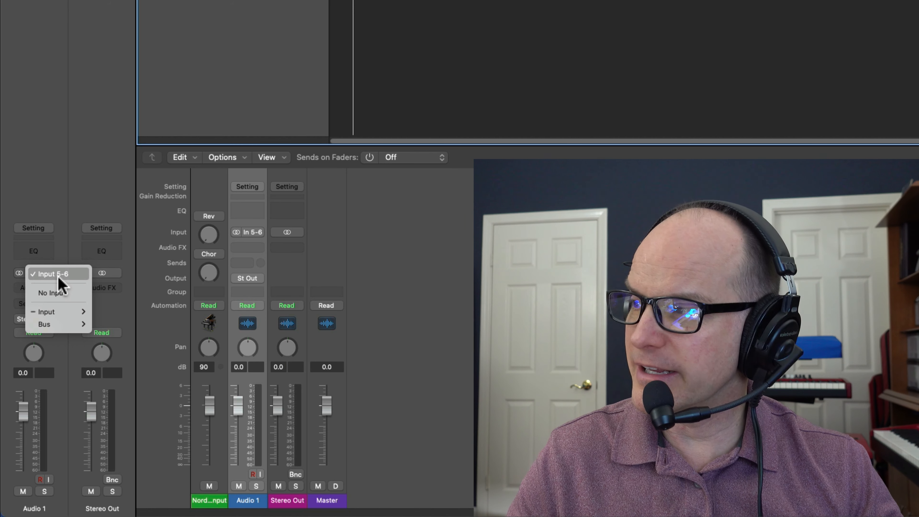
{"action": "left_click", "coordinate": [59, 278]}
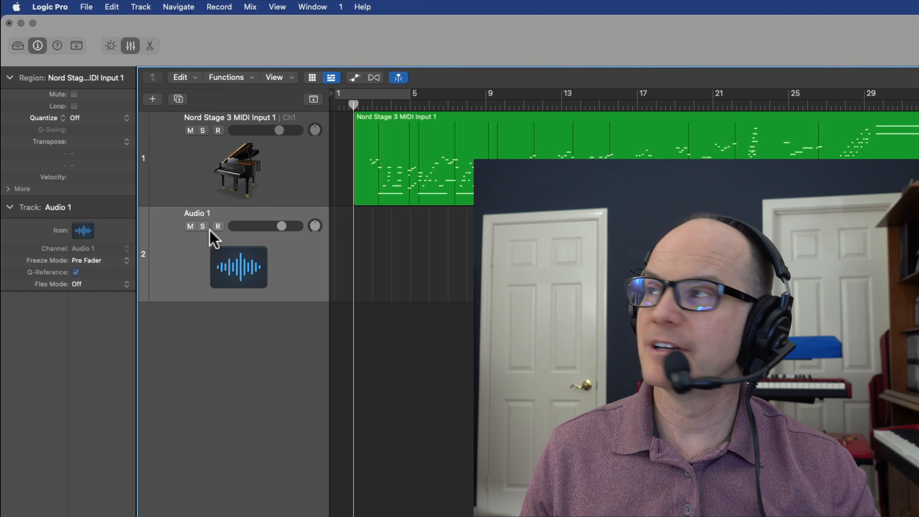
Step: Arm the Audio 1 track and record the MIDI performance as audio from bar 2 to the end of bar 32
{"action": "left_click", "coordinate": [218, 225]}
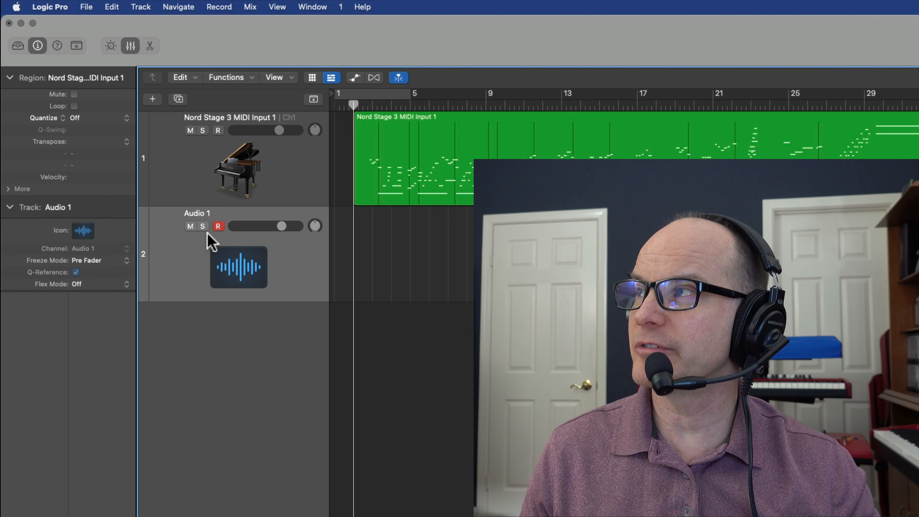
{"action": "left_click", "coordinate": [217, 226]}
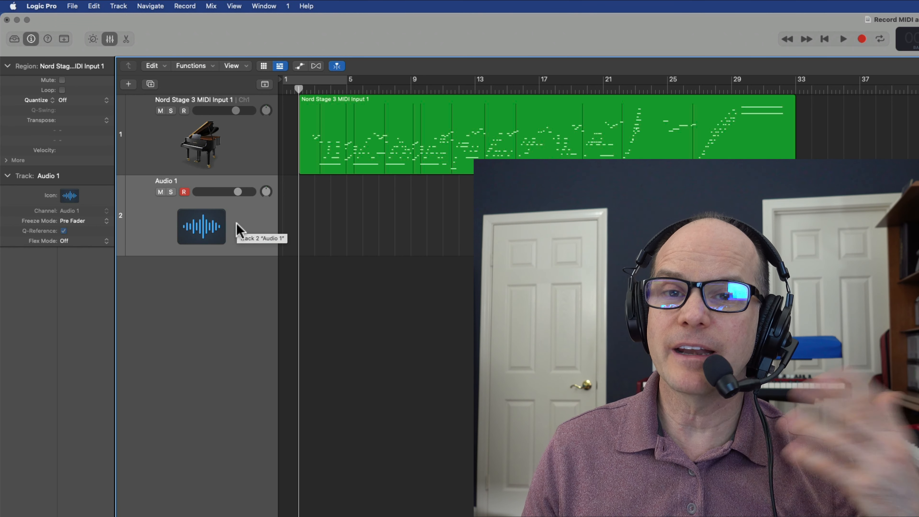
{"action": "right_click", "coordinate": [861, 39]}
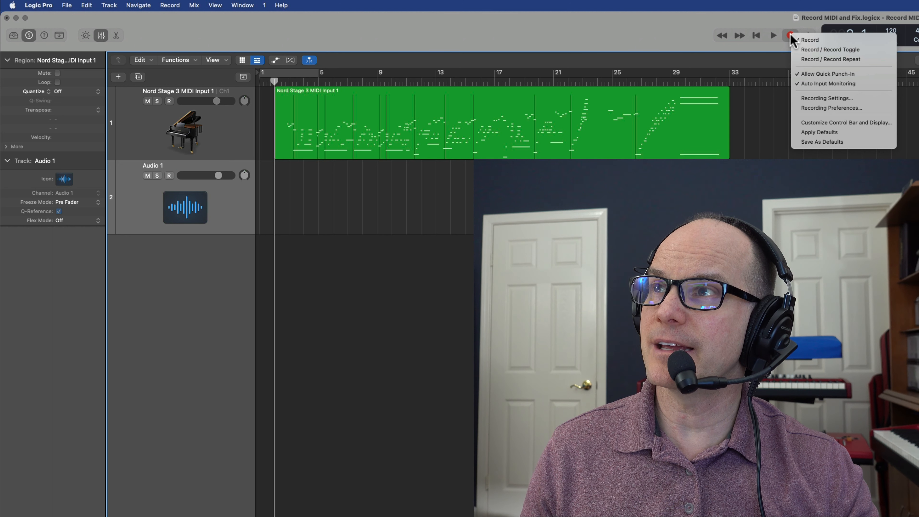
{"action": "left_click", "coordinate": [790, 34]}
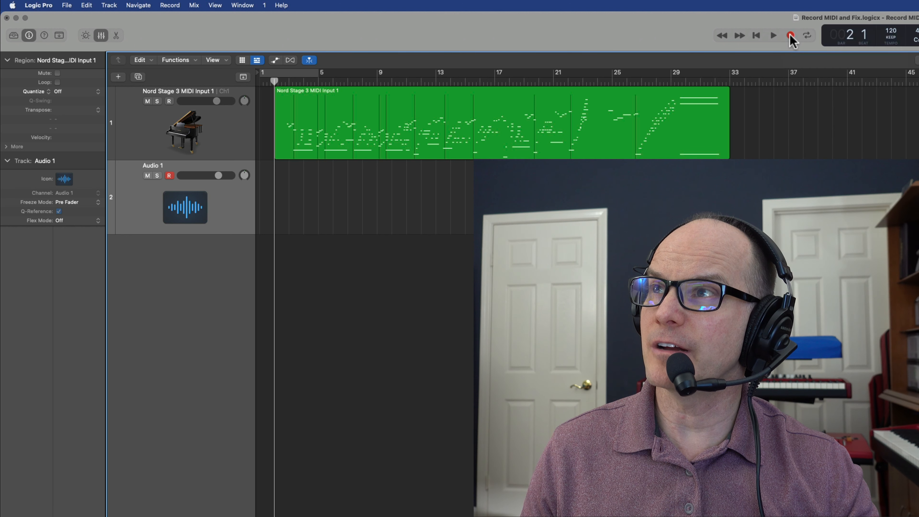
{"action": "left_click", "coordinate": [790, 35]}
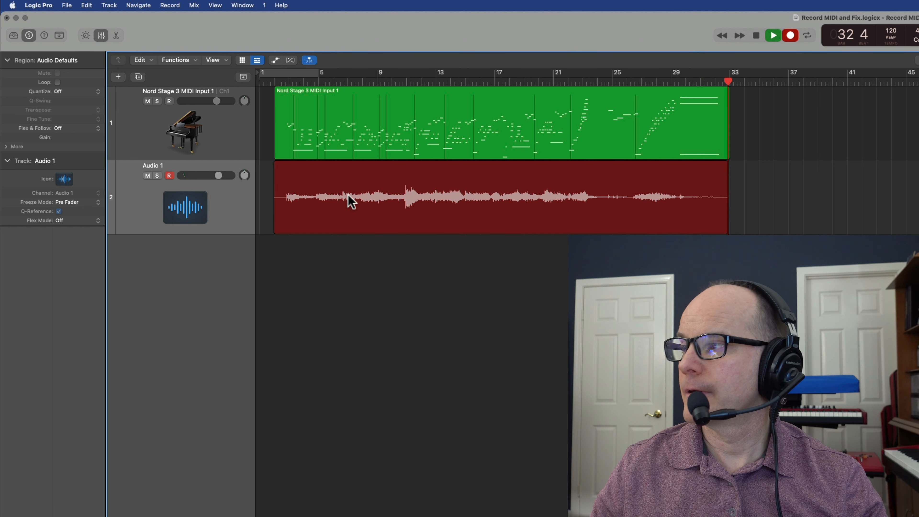
{"action": "key", "text": "space"}
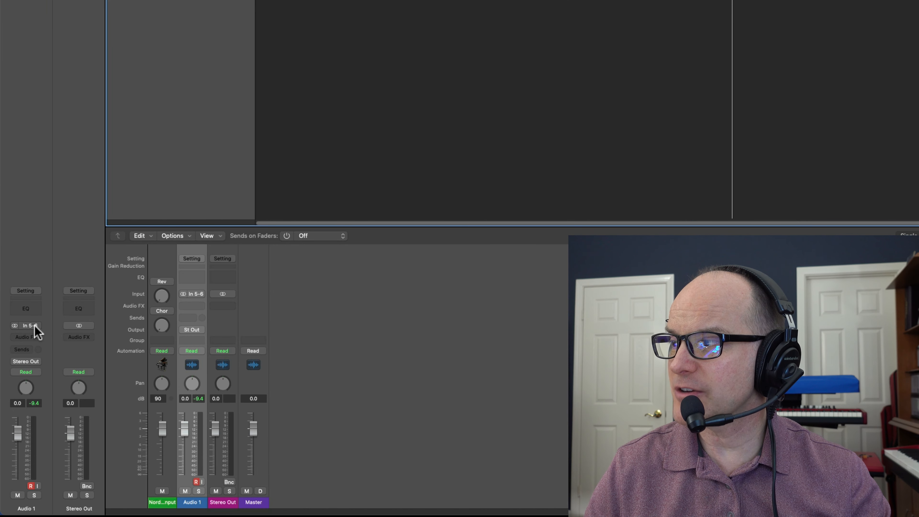
{"action": "left_click", "coordinate": [35, 326]}
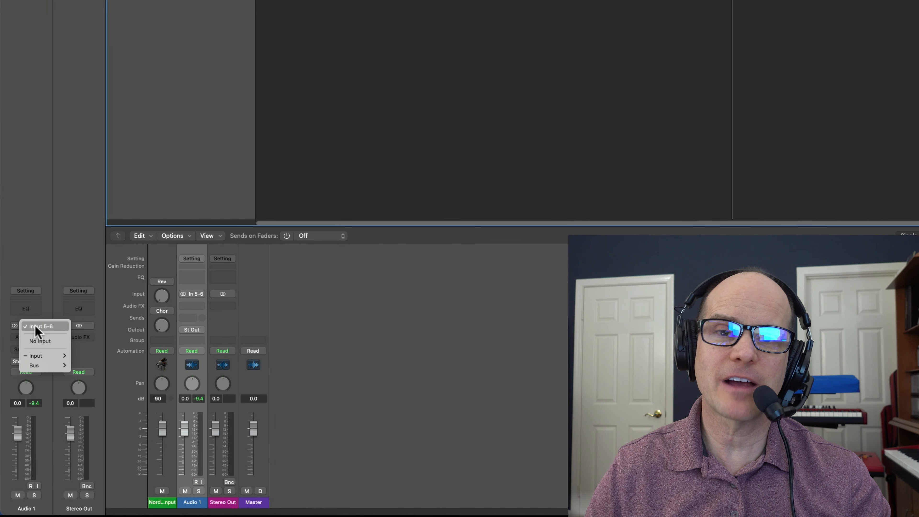
{"action": "left_click", "coordinate": [285, 298]}
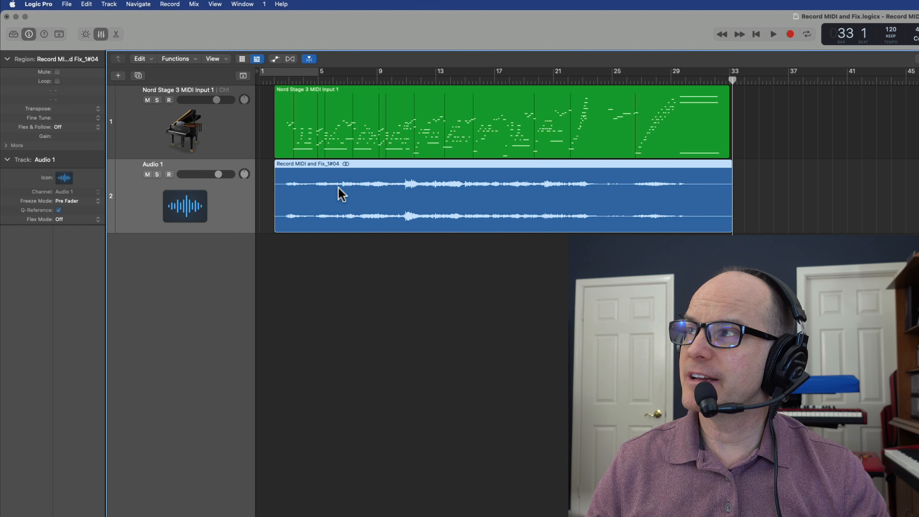
Step: Lower the Audio 1 track volume slightly and inspect its recorded region's waveform in the audio track editor
{"action": "left_click", "coordinate": [219, 174]}
{"action": "mouse_move", "coordinate": [238, 185]}
{"action": "left_mouse_down"}
{"action": "mouse_move", "coordinate": [268, 186]}
{"action": "mouse_move", "coordinate": [221, 180]}
{"action": "left_mouse_up"}
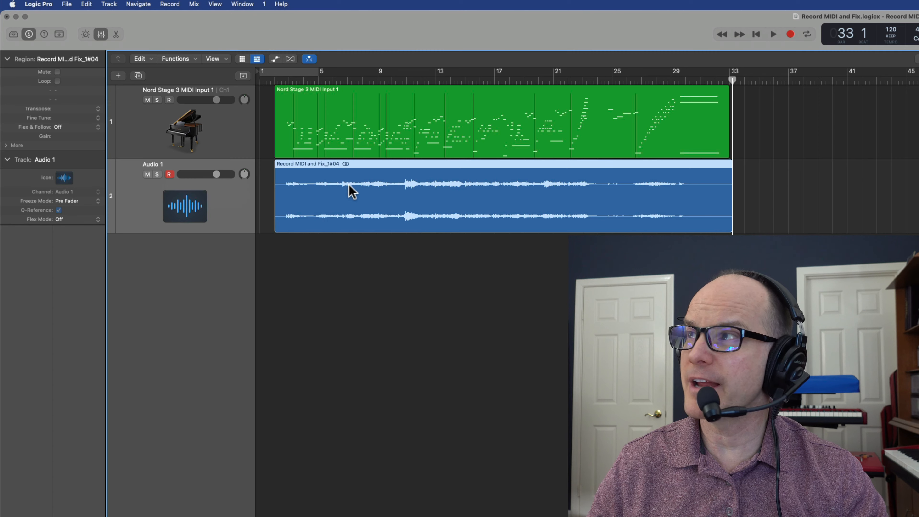
{"action": "double_click", "coordinate": [350, 178]}
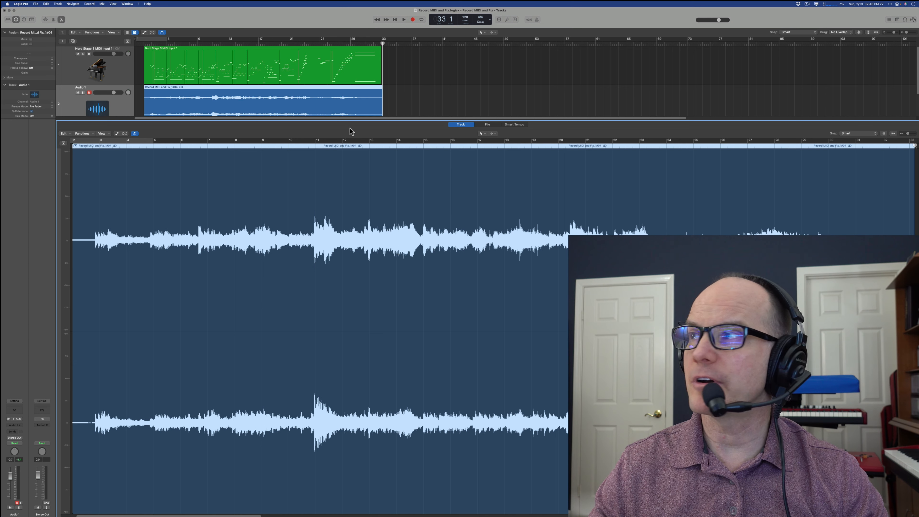
{"action": "left_click", "coordinate": [447, 102]}
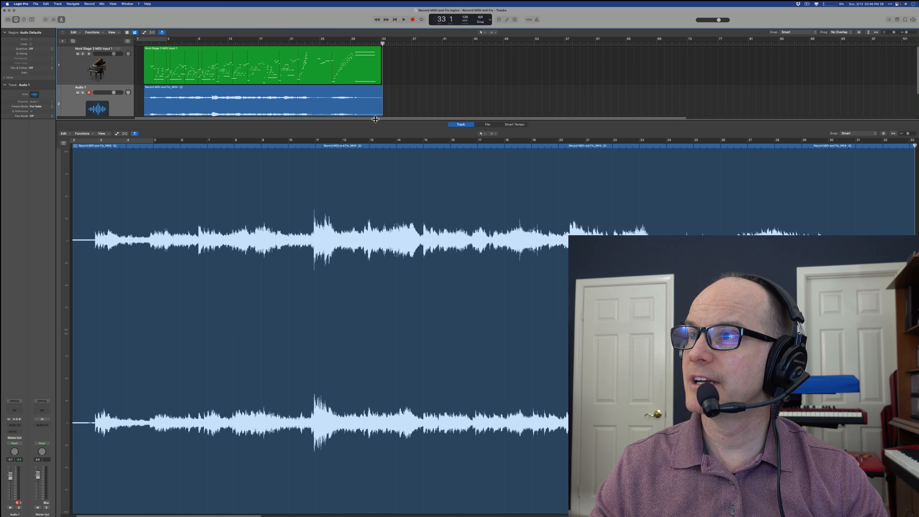
Step: Collapse the audio editor, delete the Audio 1 region and record the performance again from bar 1 to bar 33
{"action": "left_click_drag", "start_coordinate": [375, 120], "coordinate": [367, 391]}
{"action": "left_click_drag", "start_coordinate": [370, 231], "coordinate": [267, 122]}
{"action": "key", "text": "Delete"}
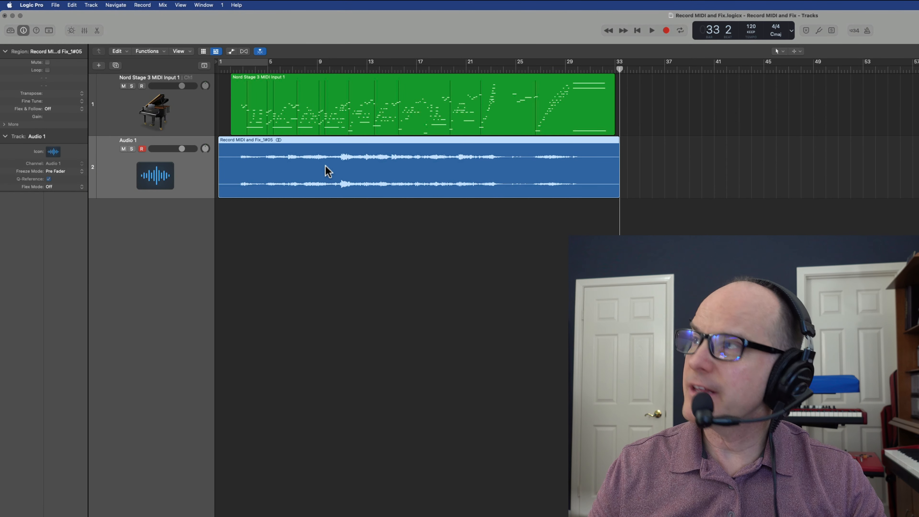
Step: Play the MIDI and audio tracks together from bar 1 beat 3 to bar 7 and deselect the audio region
{"action": "left_click_drag", "start_coordinate": [232, 71], "coordinate": [226, 71]}
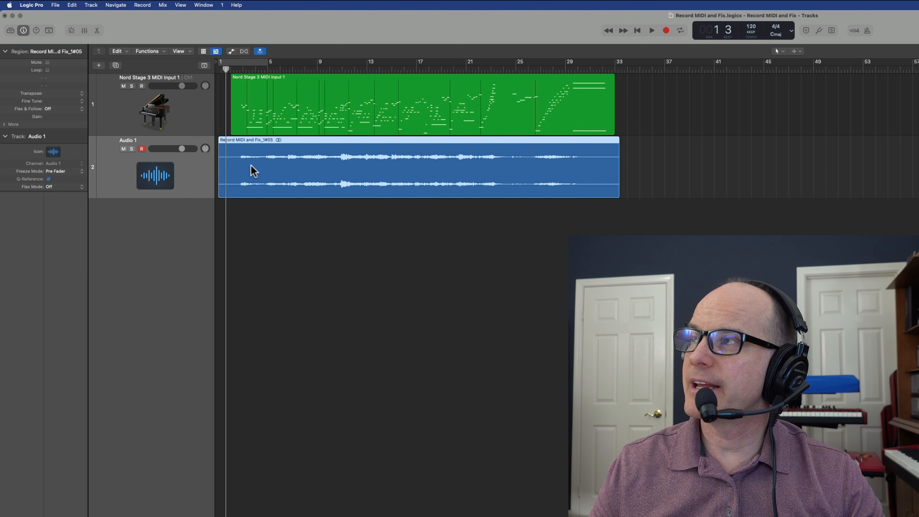
{"action": "key", "text": "ctrl+r"}
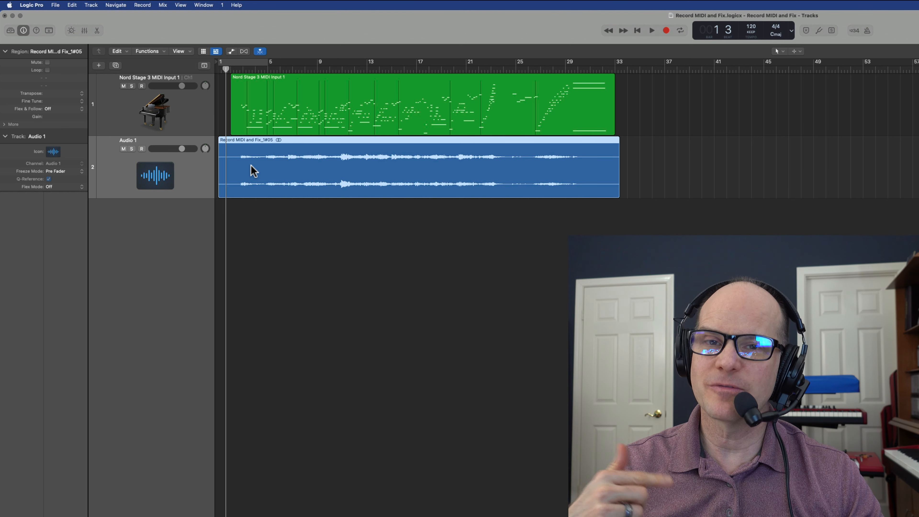
{"action": "key", "text": "space"}
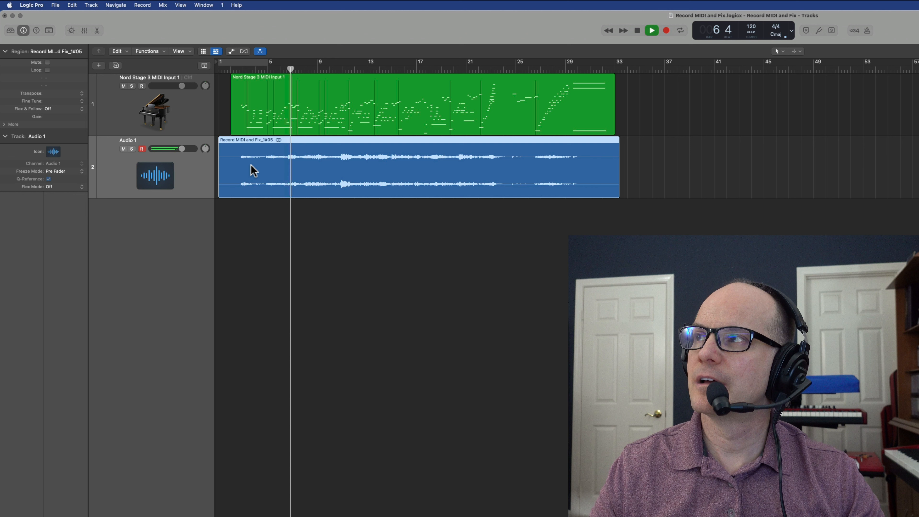
{"action": "key", "text": "space"}
{"action": "left_click", "coordinate": [640, 149]}
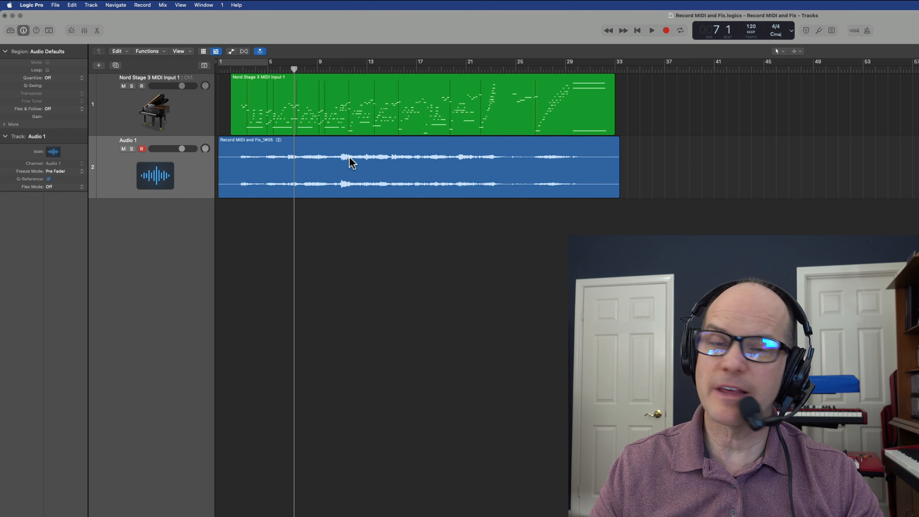
Step: Mute the Nord Stage 3 MIDI track and play the Audio 1 recording on its own from bar 7 to bar 8
{"action": "left_click", "coordinate": [123, 86]}
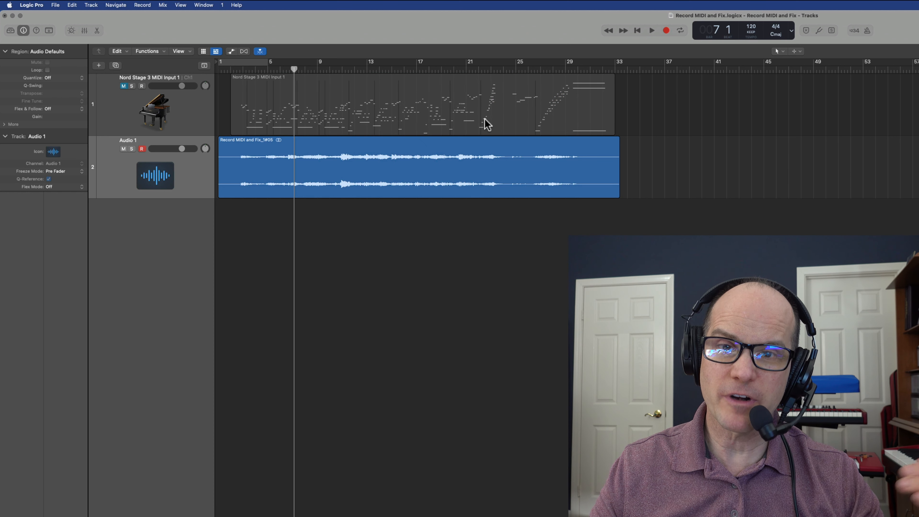
{"action": "key", "text": "space"}
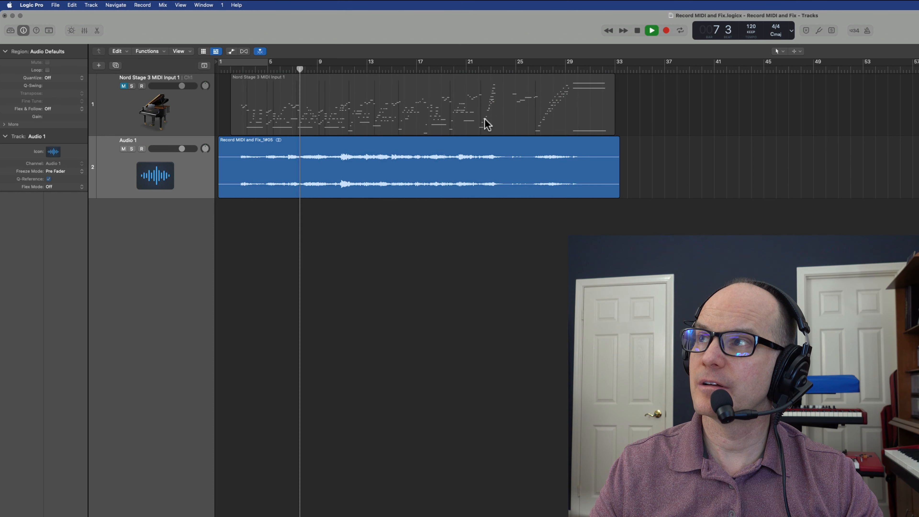
{"action": "key", "text": "space"}
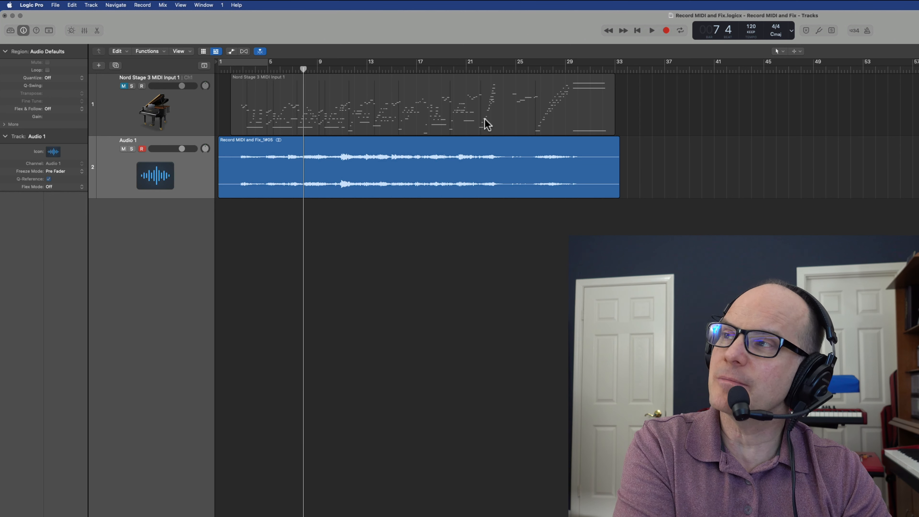
{"action": "key", "text": "space"}
{"action": "key", "text": "space"}
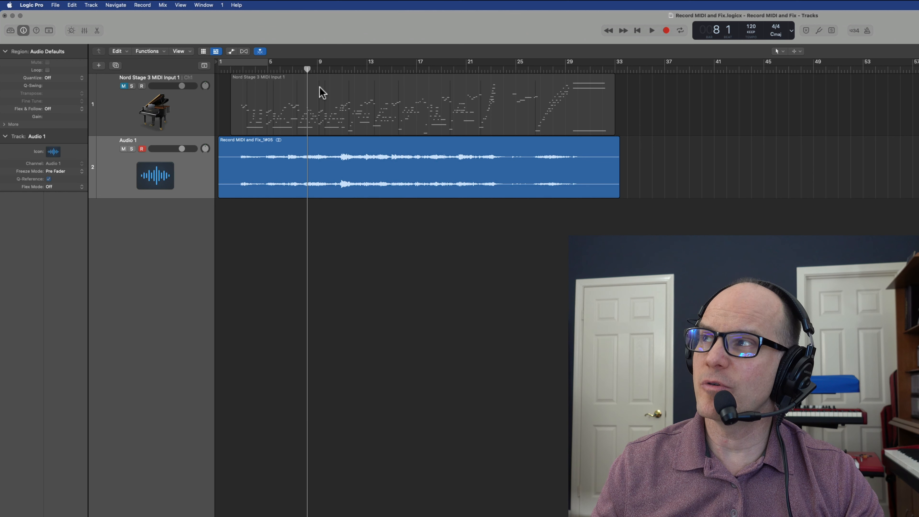